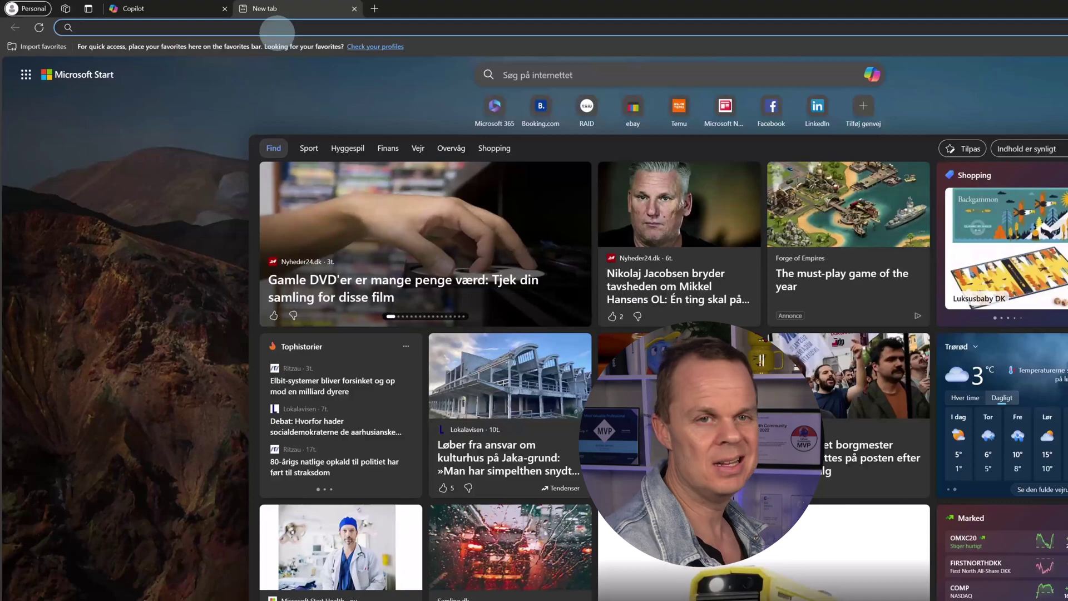
# Step: Open the Google Finance page at google.com/finance
pyautogui.write('google.com')
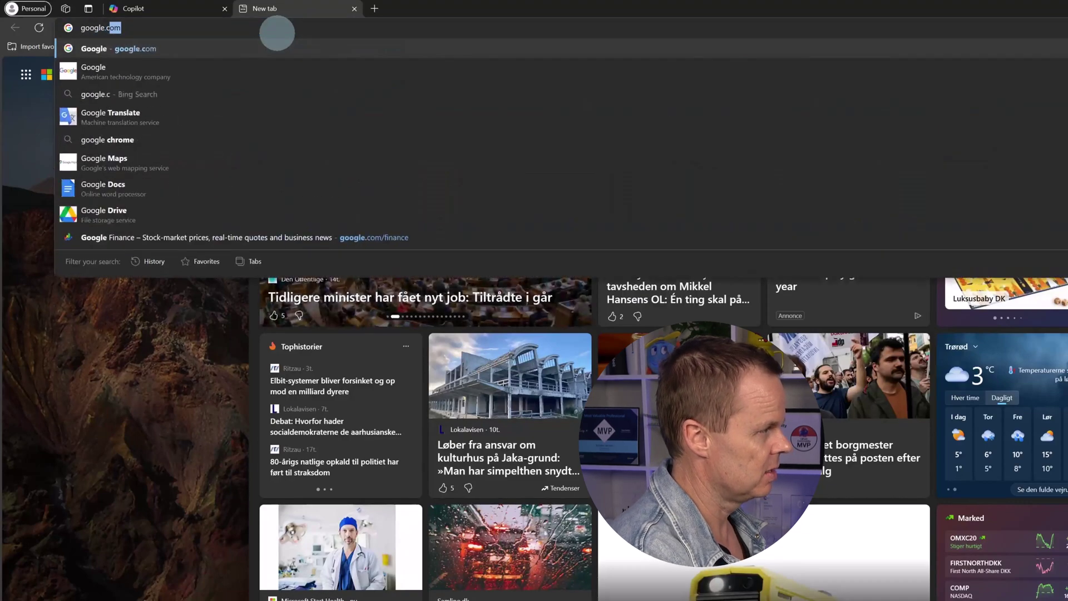
pyautogui.write('/finance')
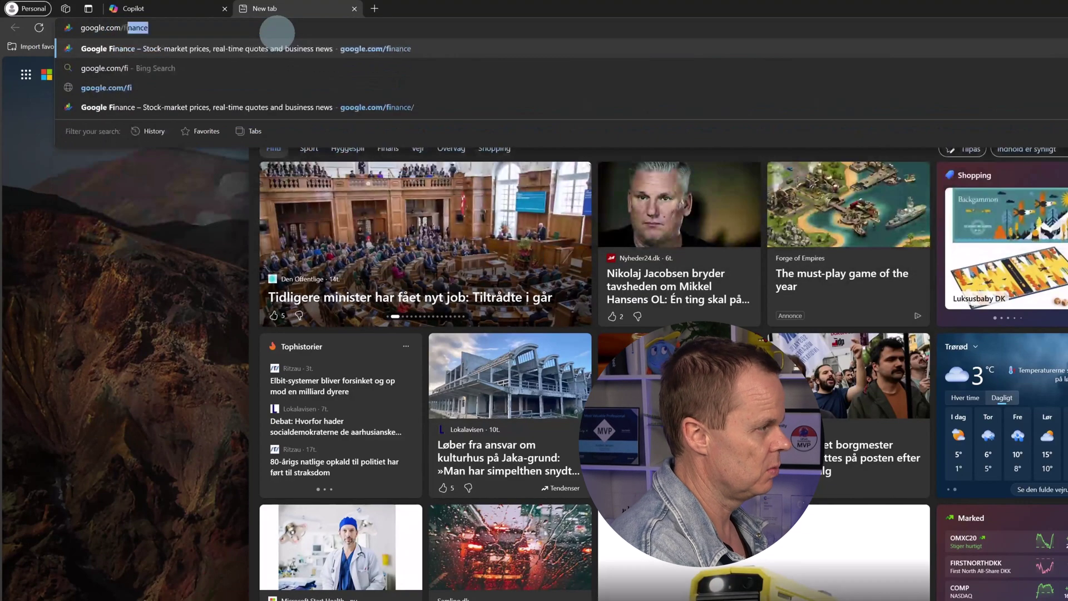
pyautogui.press('Return')
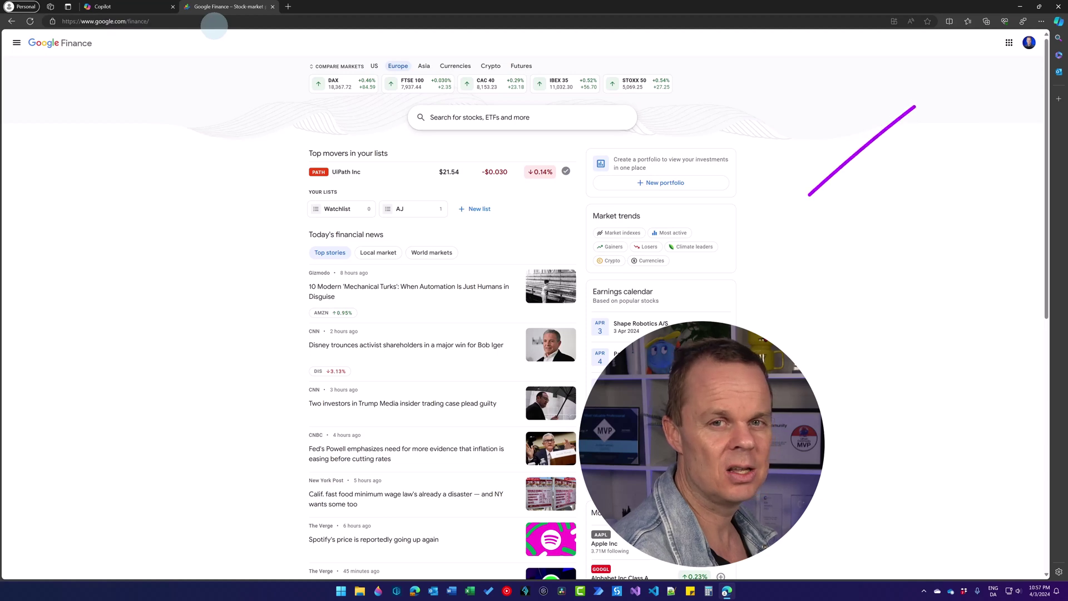
# Step: Open the Copilot sidebar, set its conversation style to More Creative, and look over the recent chats
pyautogui.click(1058, 22)
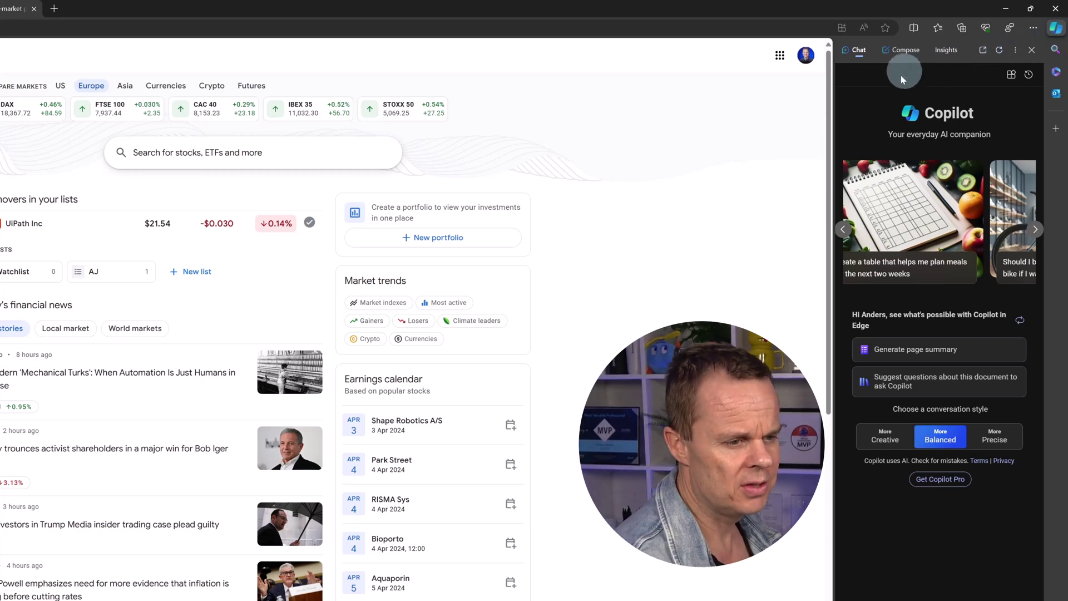
pyautogui.click(896, 444)
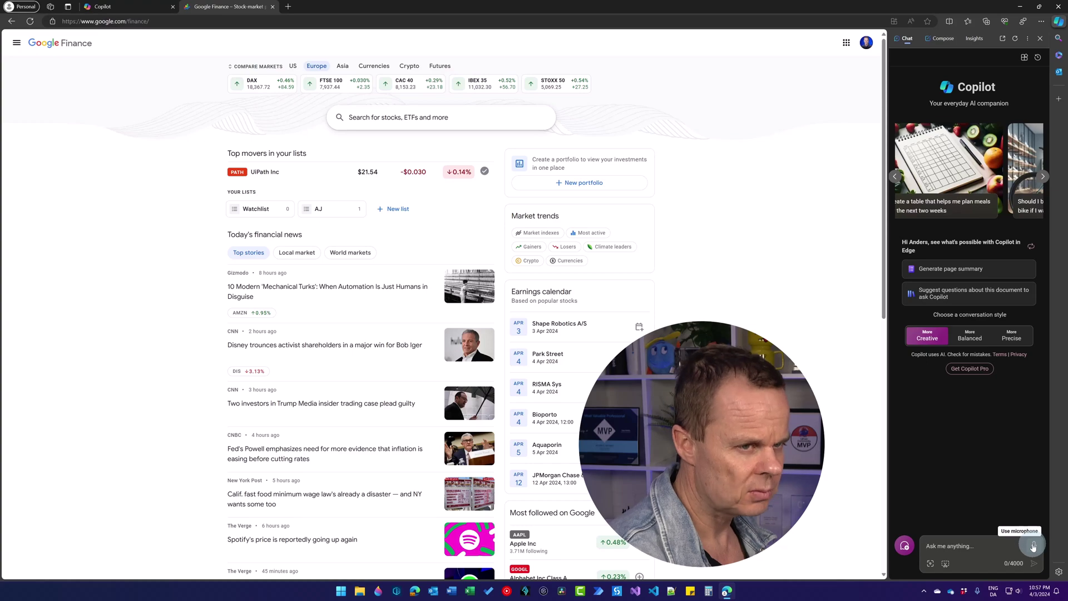
pyautogui.click(1038, 58)
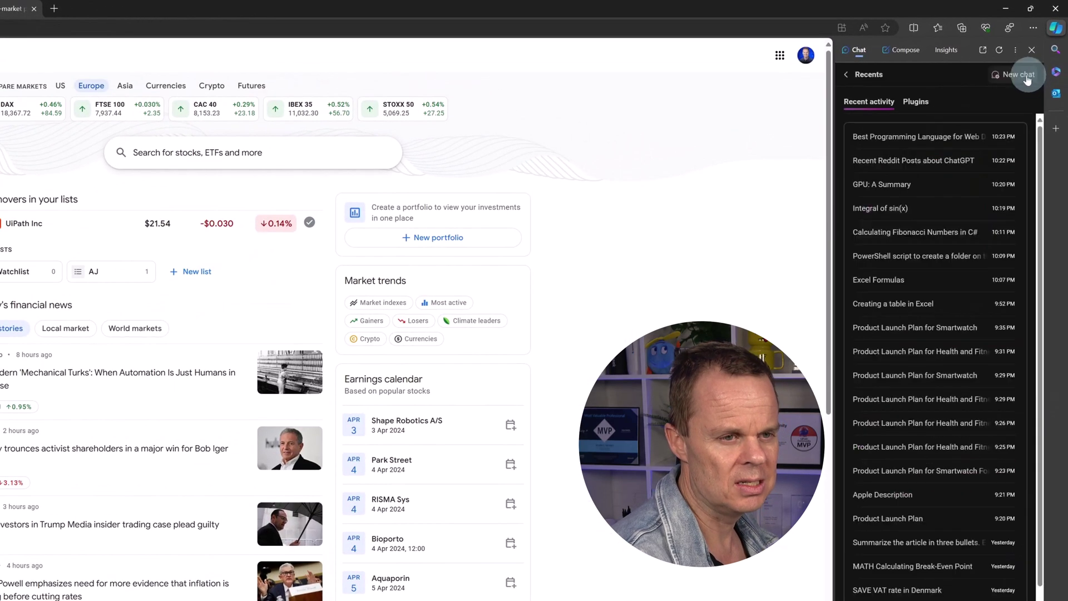
pyautogui.click(846, 74)
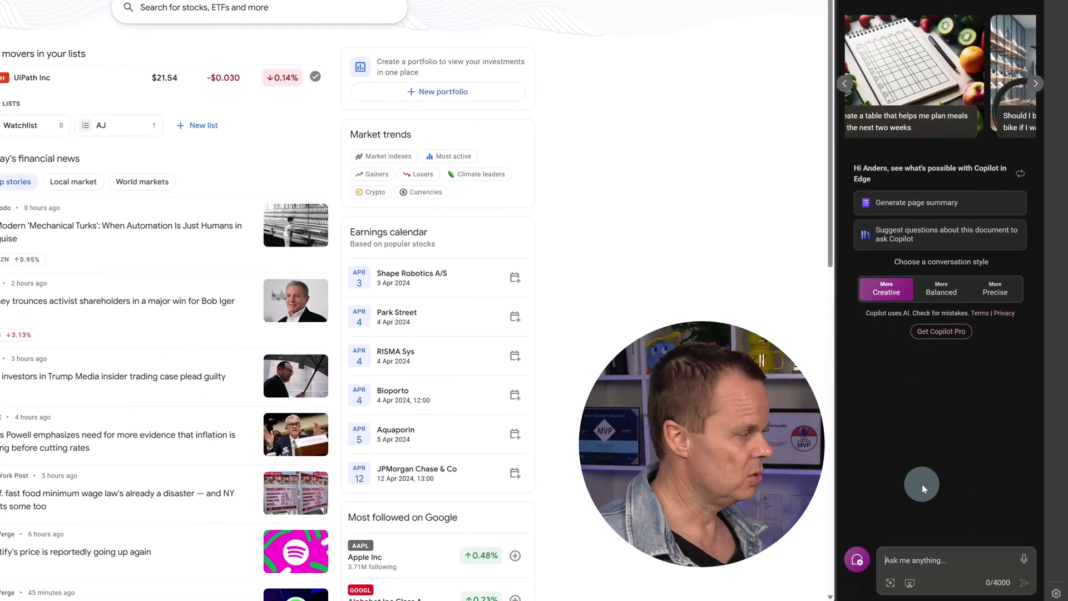
# Step: Enter "List the most popular large language models in a table" as the Copilot prompt
pyautogui.write('List ')
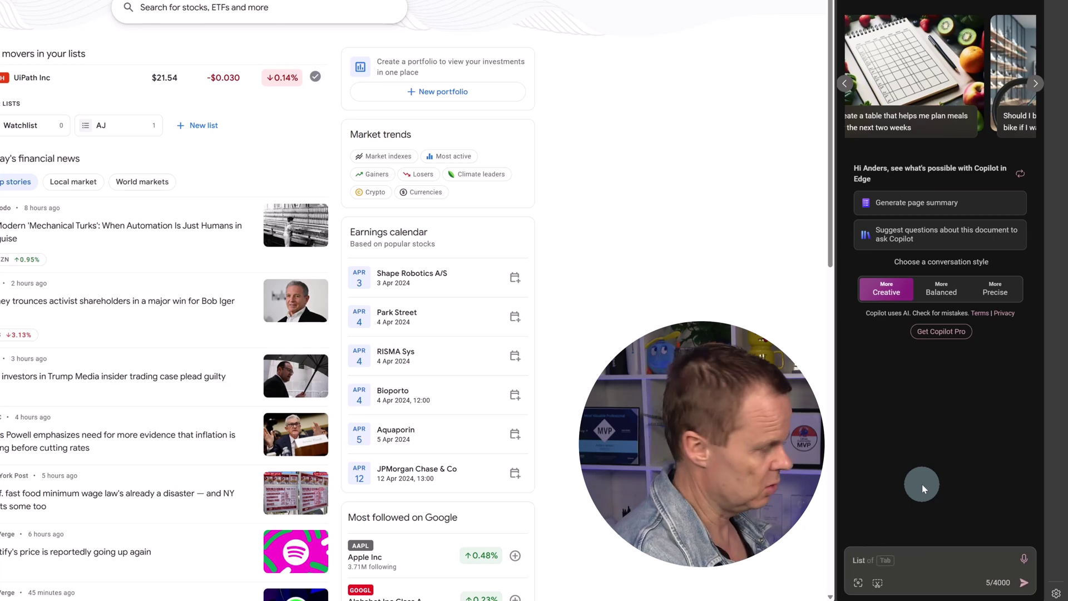
pyautogui.write('the most p')
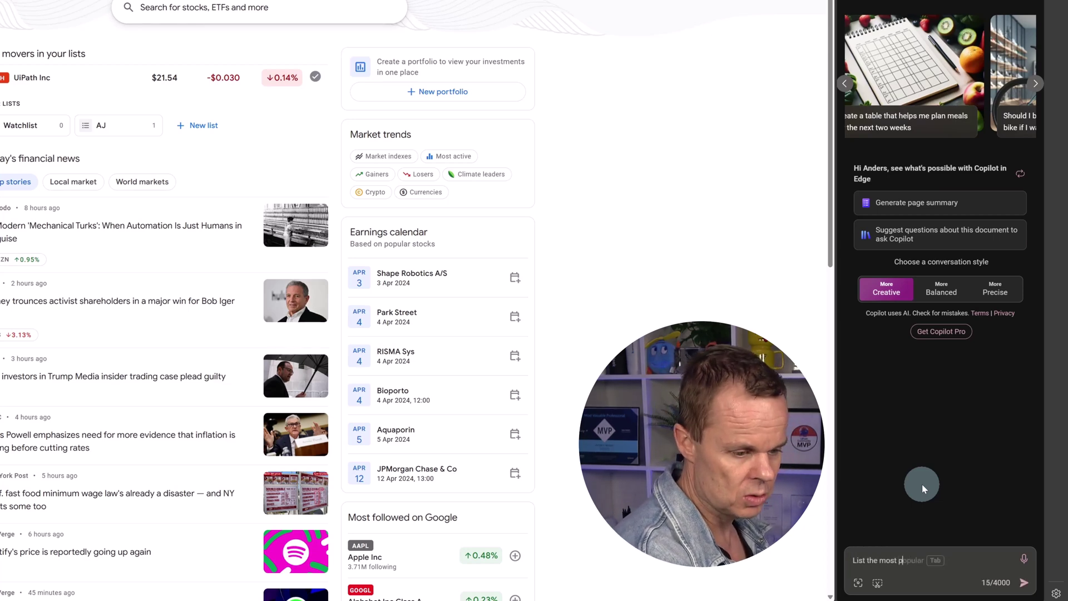
pyautogui.press('Tab')
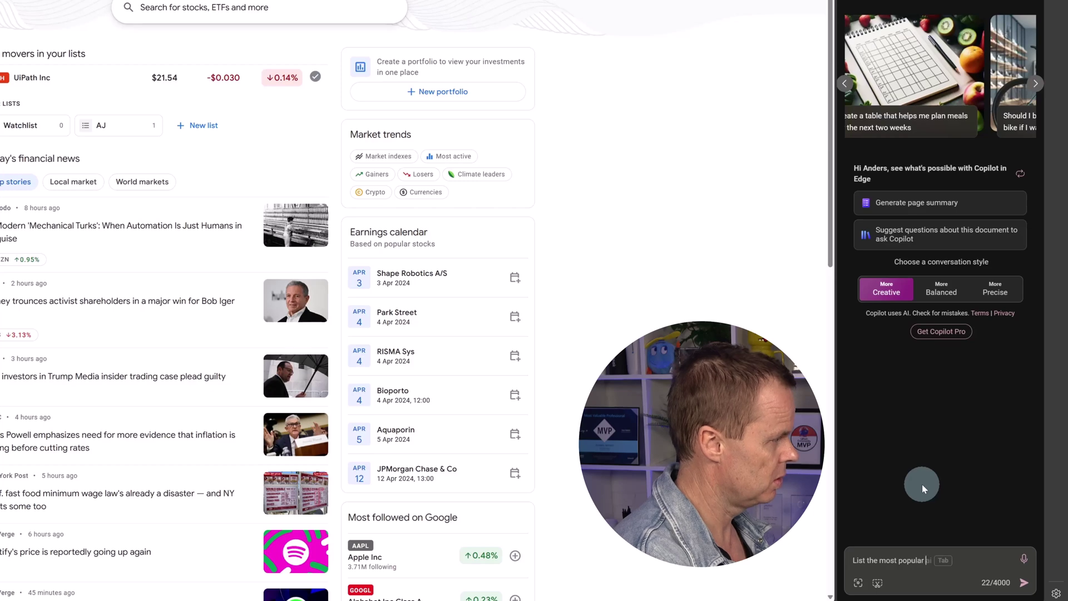
pyautogui.write('large ')
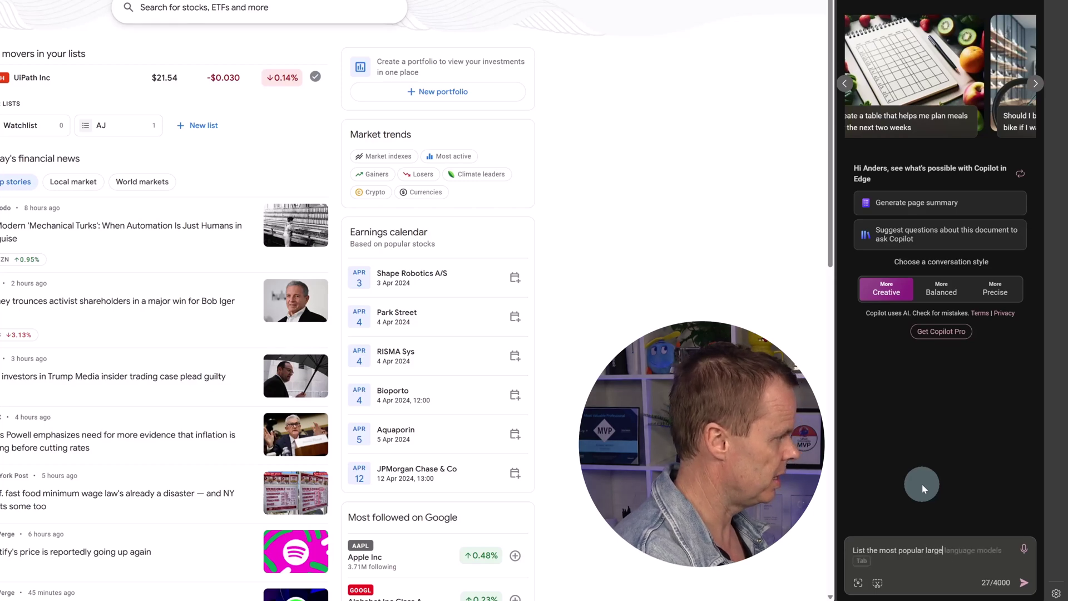
pyautogui.write('langu')
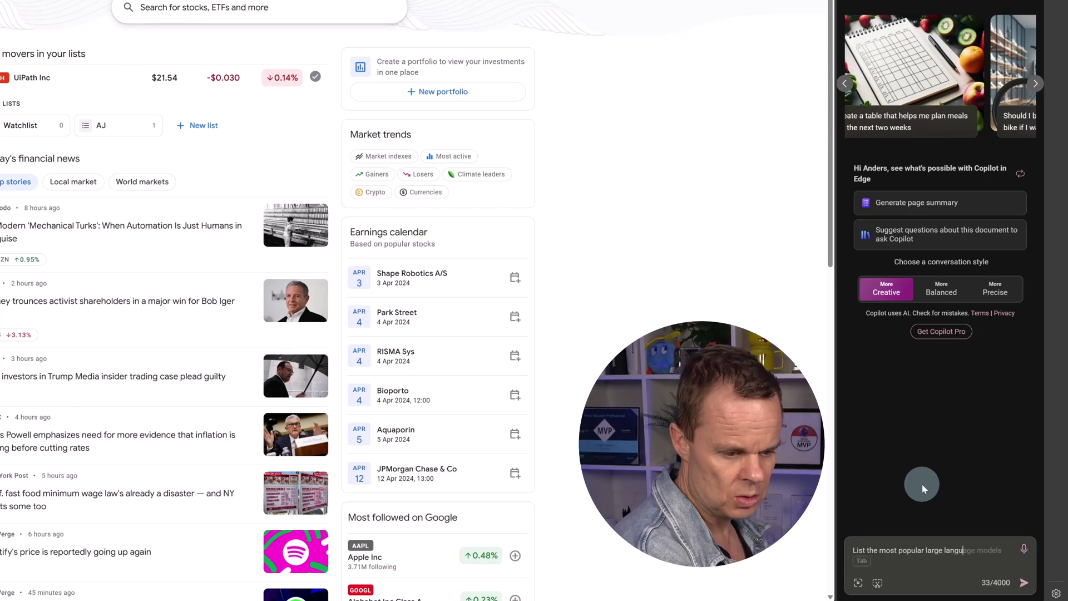
pyautogui.press('Tab')
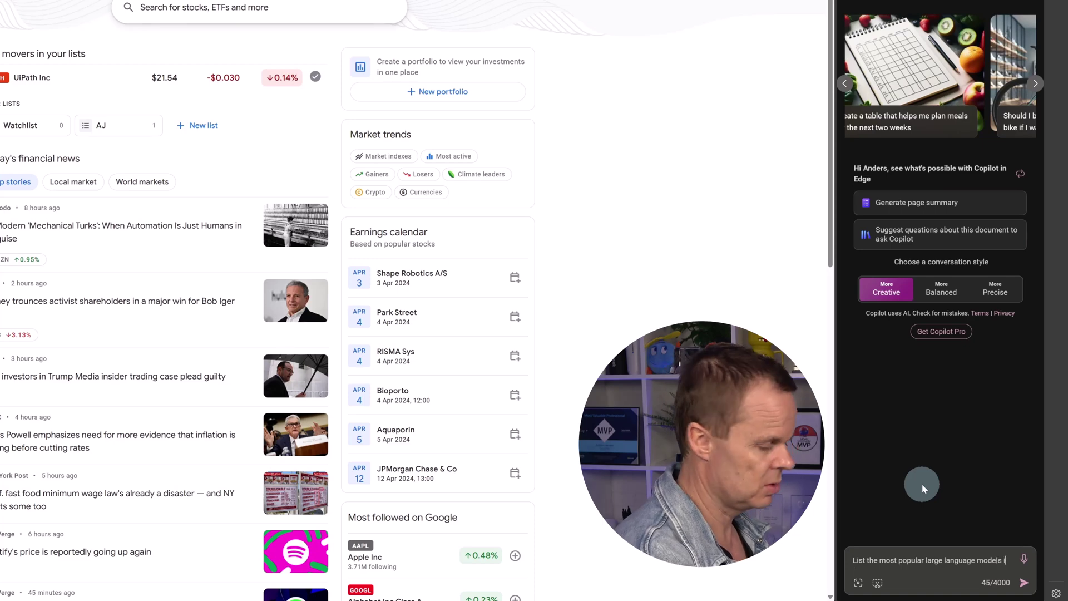
pyautogui.write('in a ta')
pyautogui.press('Tab')
# Step: Add ". Summarize their benefits and disadvantages in the columns of a table." to the prompt and submit it
pyautogui.write('. Summar')
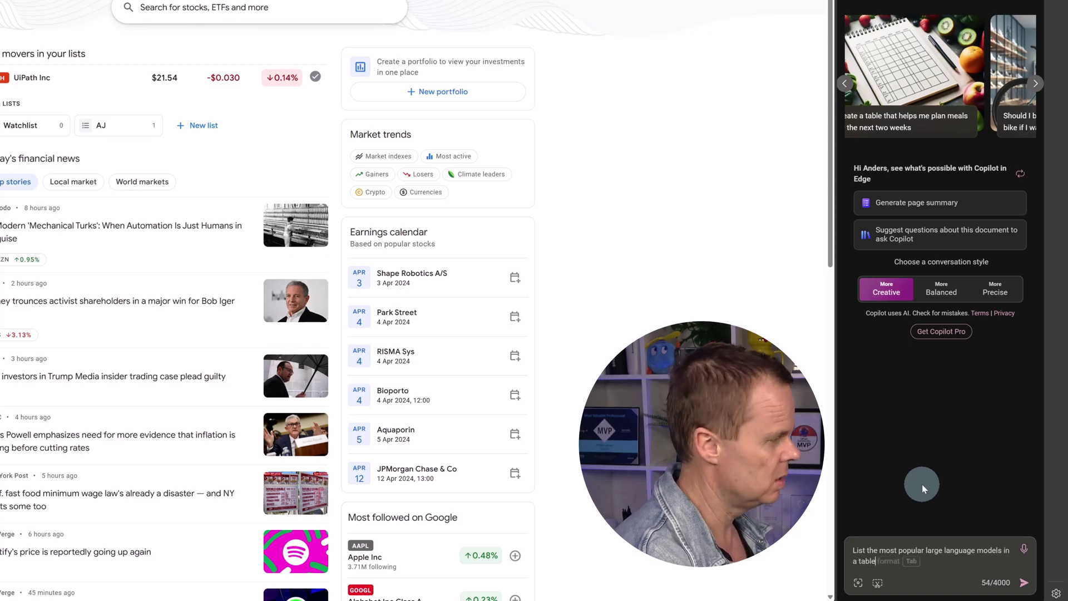
pyautogui.press('Tab')
pyautogui.write('their bene')
pyautogui.press('Tab')
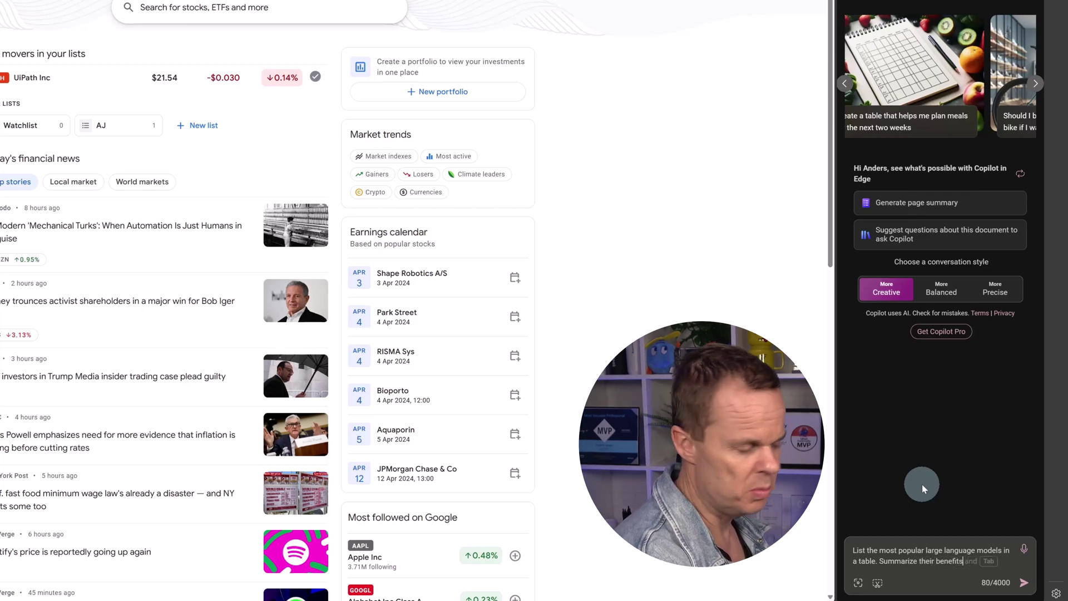
pyautogui.write('and disadv')
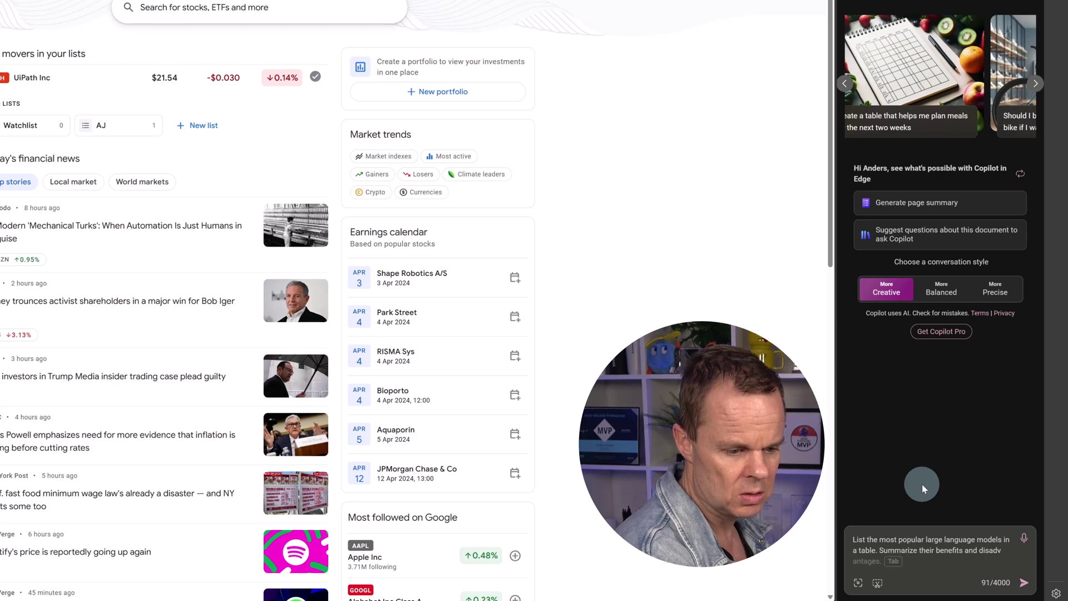
pyautogui.write('antages')
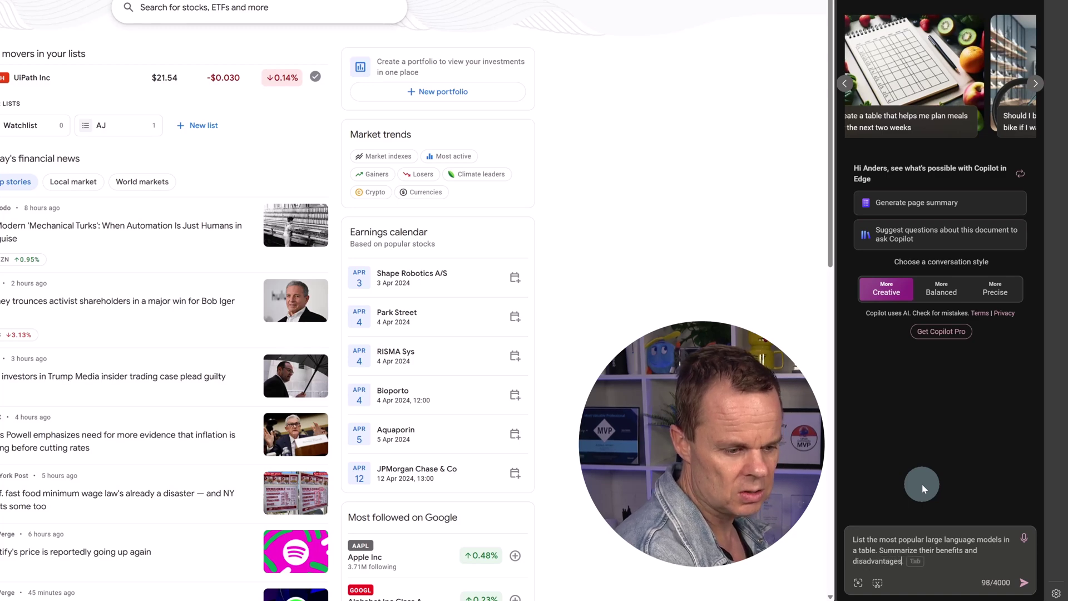
pyautogui.write(' in the ')
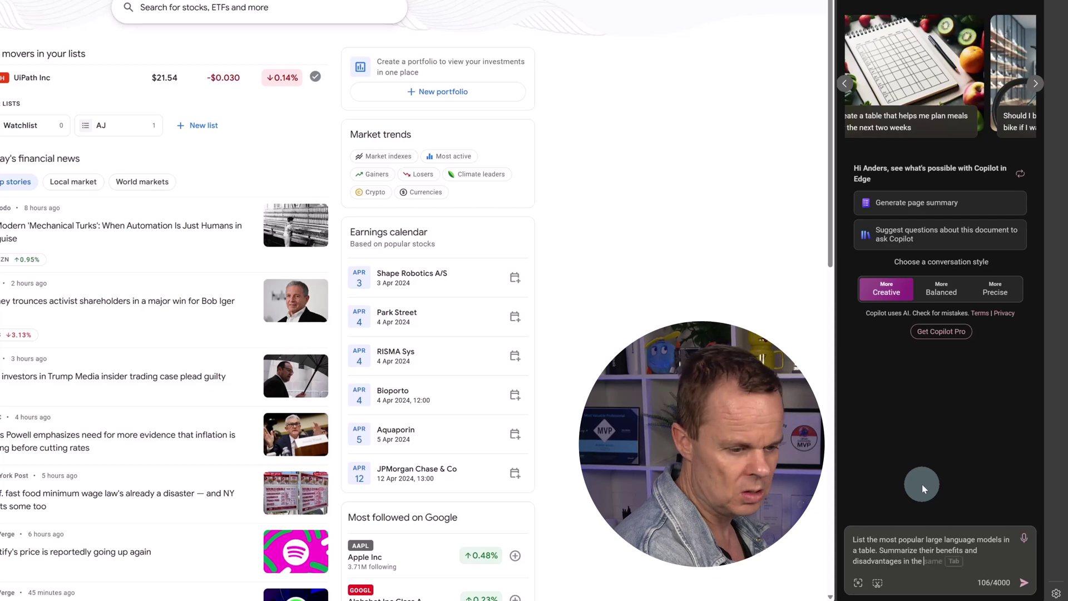
pyautogui.write('columns of a')
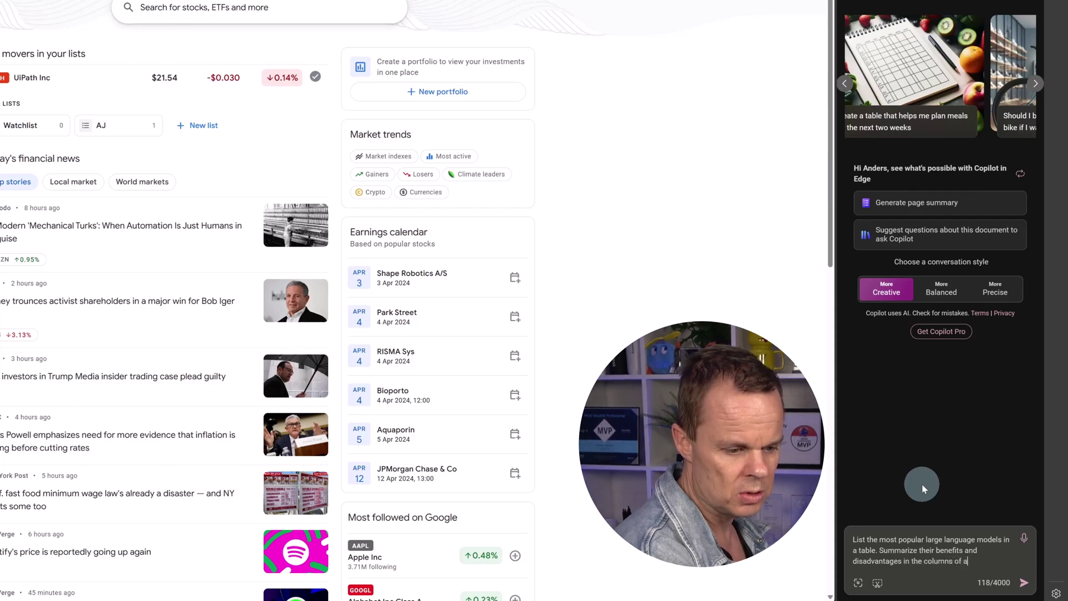
pyautogui.write(' table.')
pyautogui.press('Return')
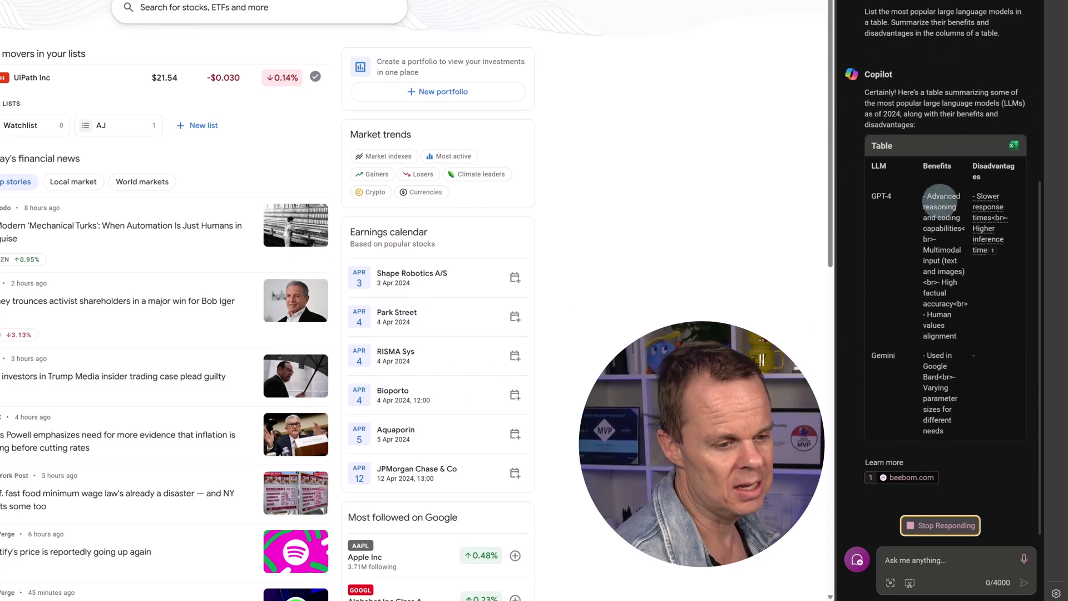
# Step: Stop the running response and draft "Summarize the latest news from this website" in a new Copilot topic
pyautogui.click(950, 529)
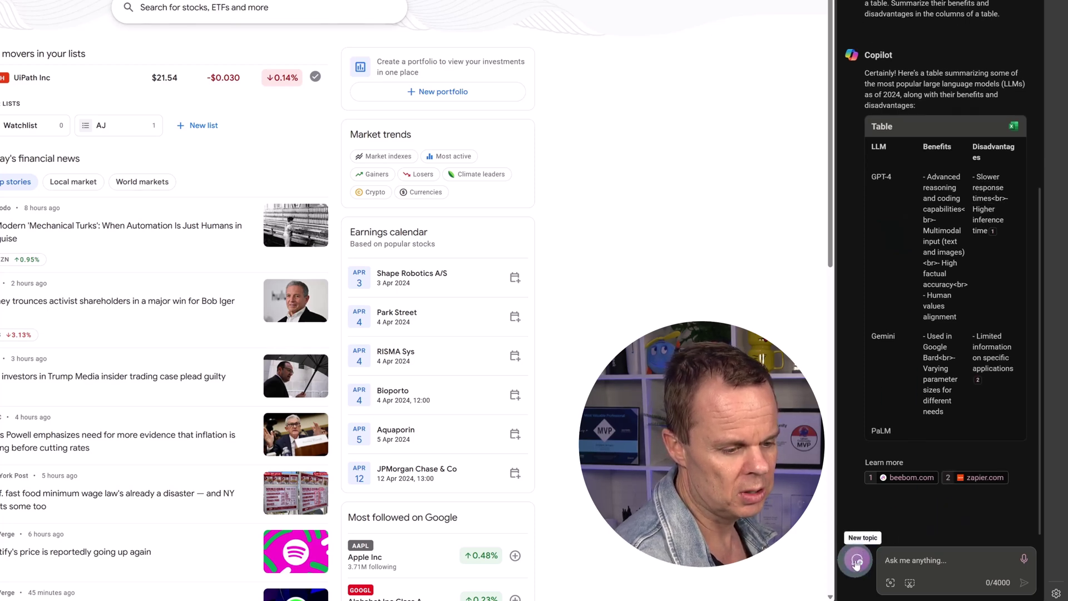
pyautogui.click(856, 561)
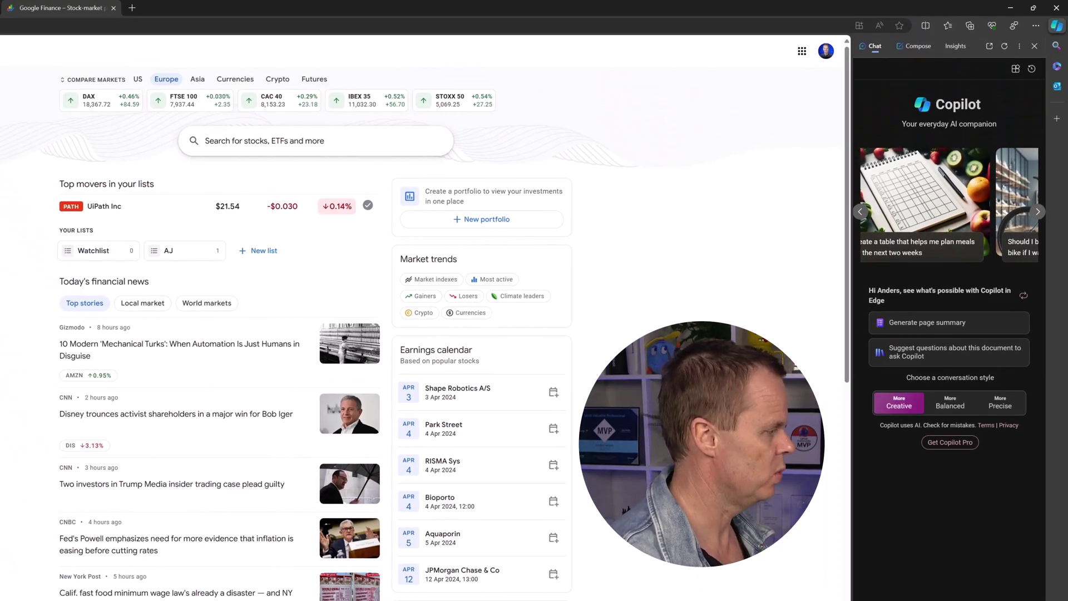
pyautogui.write('Summariz')
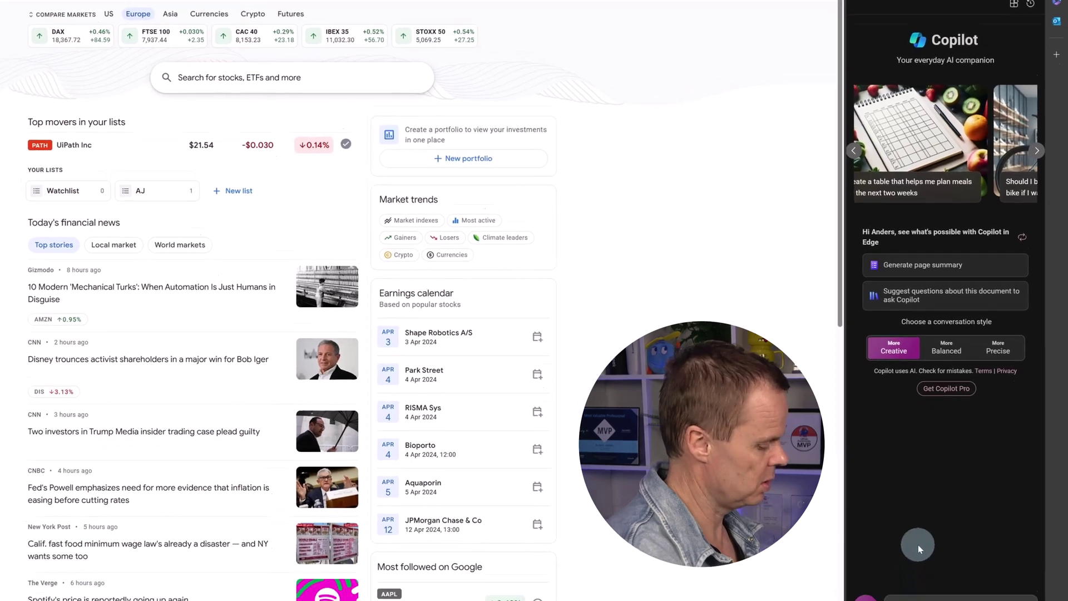
pyautogui.write('e')
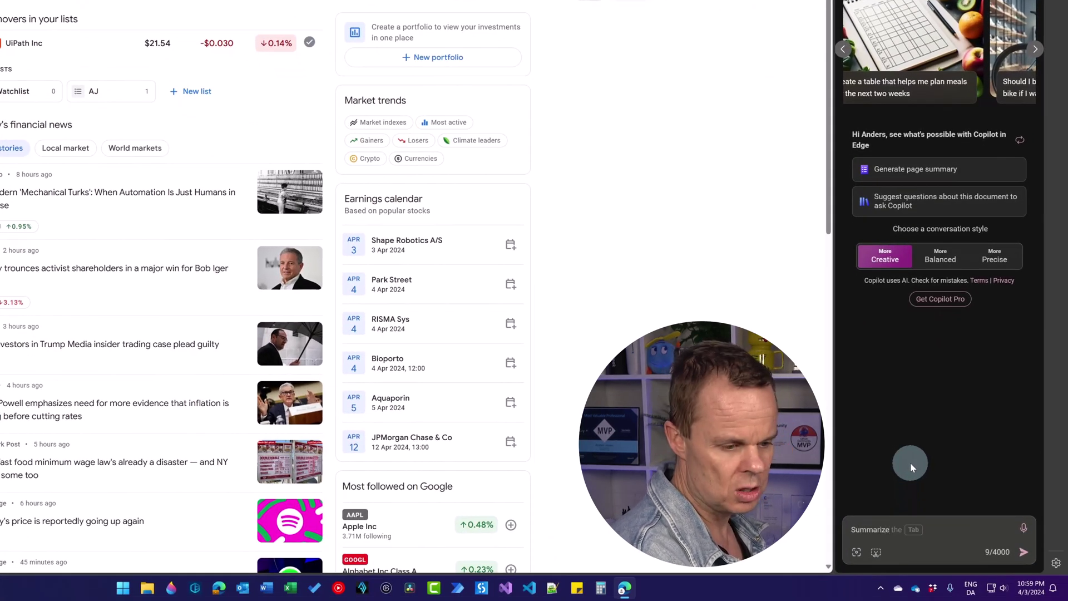
pyautogui.write(' the latest n')
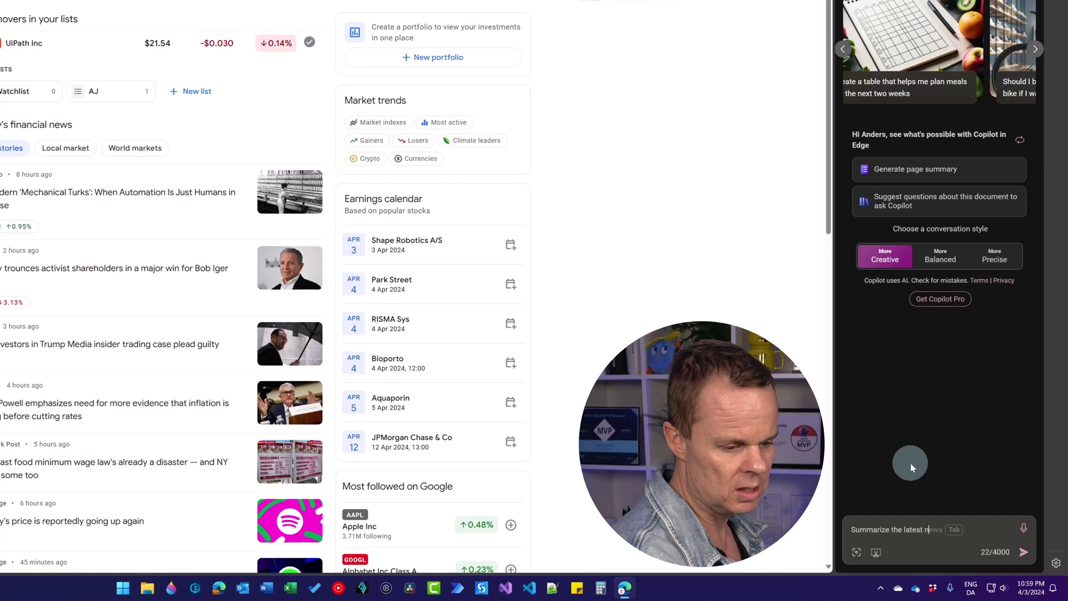
pyautogui.write('ews from this ')
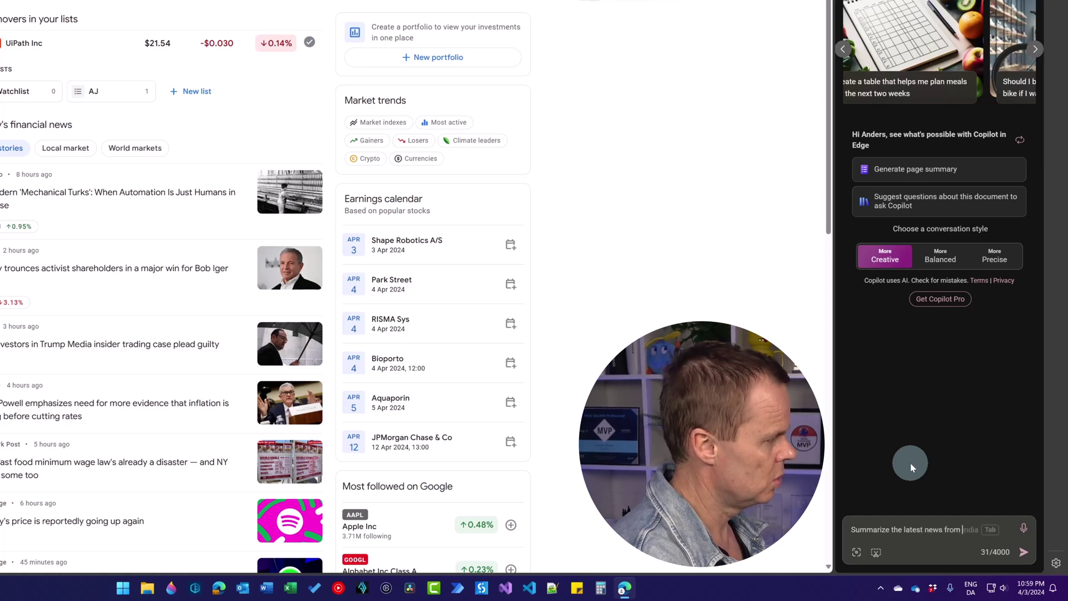
pyautogui.write('website')
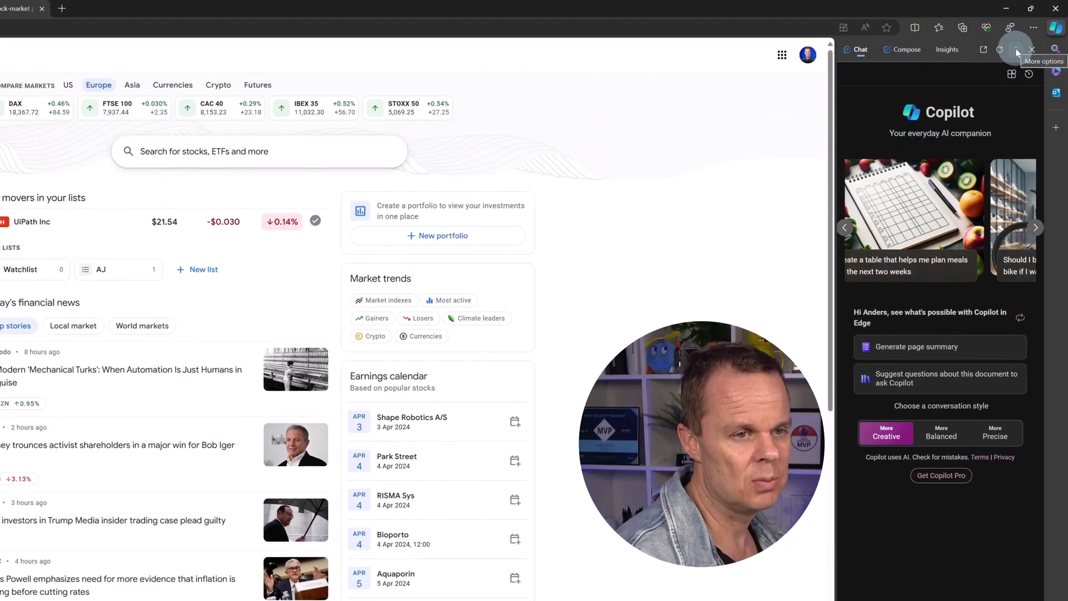
# Step: Check Copilot's page content access in the browser's sidebar app settings, and close the settings
pyautogui.click(1034, 28)
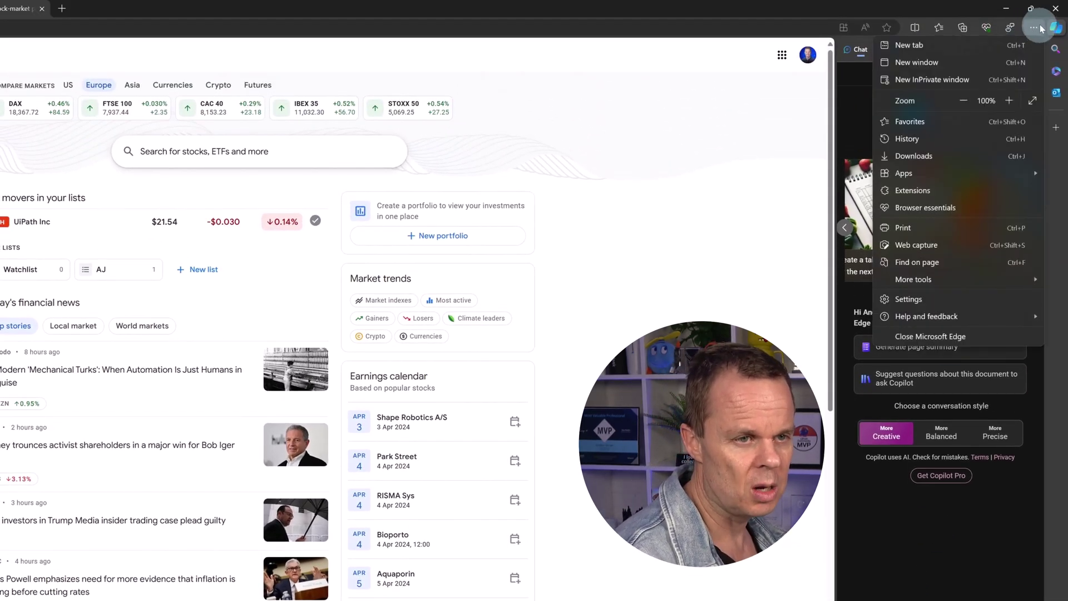
pyautogui.click(959, 296)
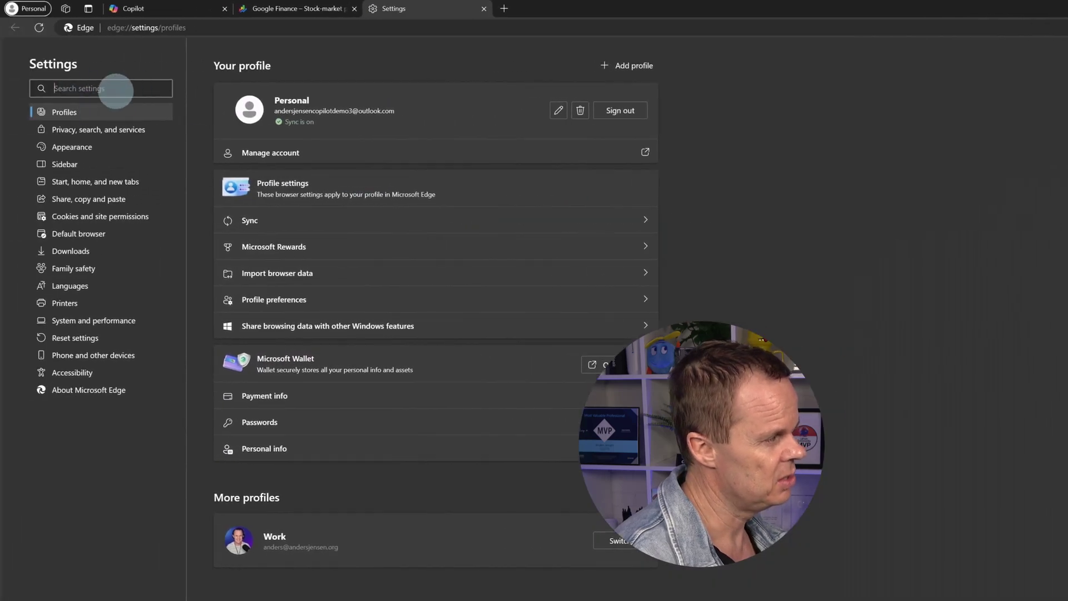
pyautogui.click(76, 166)
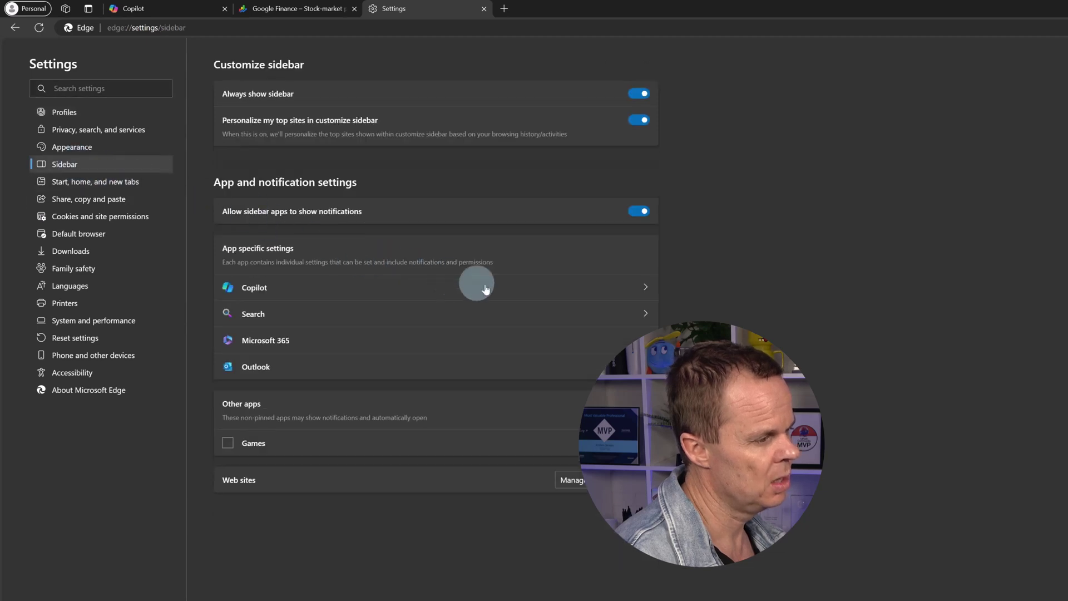
pyautogui.click(632, 289)
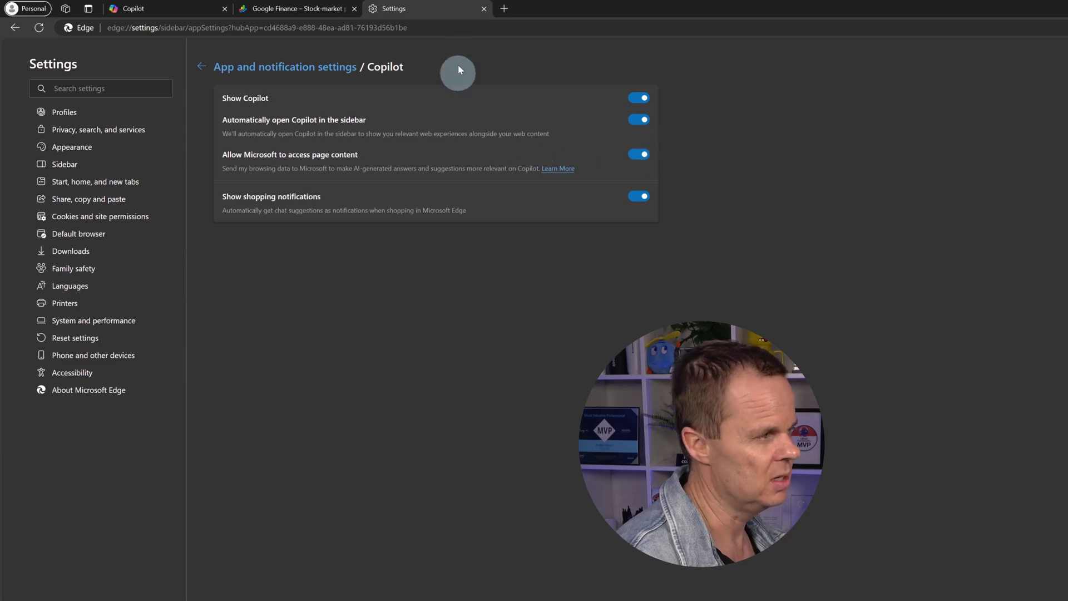
pyautogui.click(483, 9)
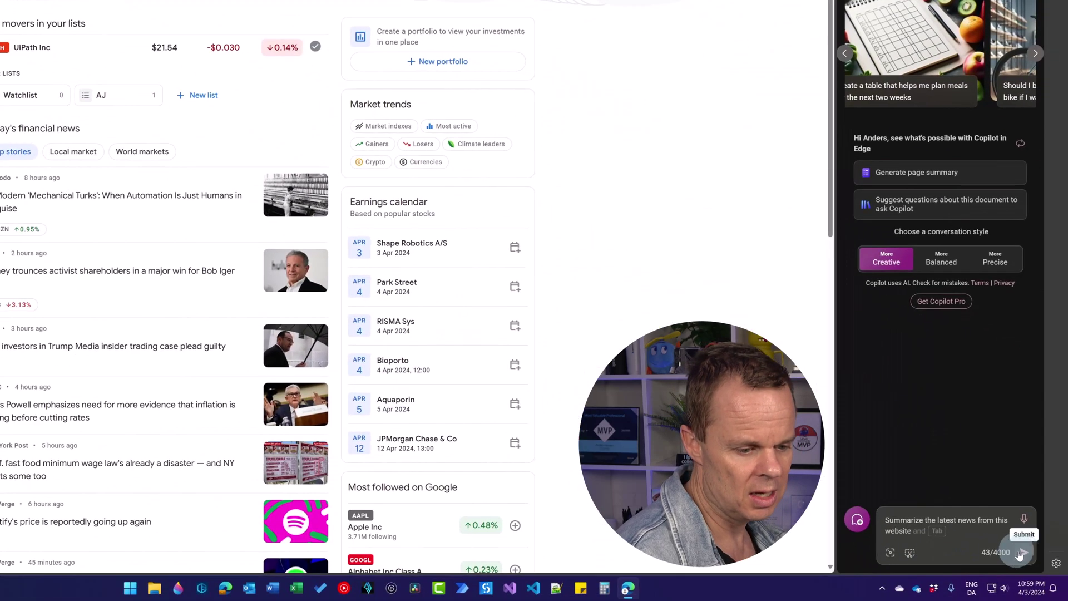
# Step: Submit the drafted prompt about the website's latest news, and start a new Copilot topic after the answer
pyautogui.click(1025, 554)
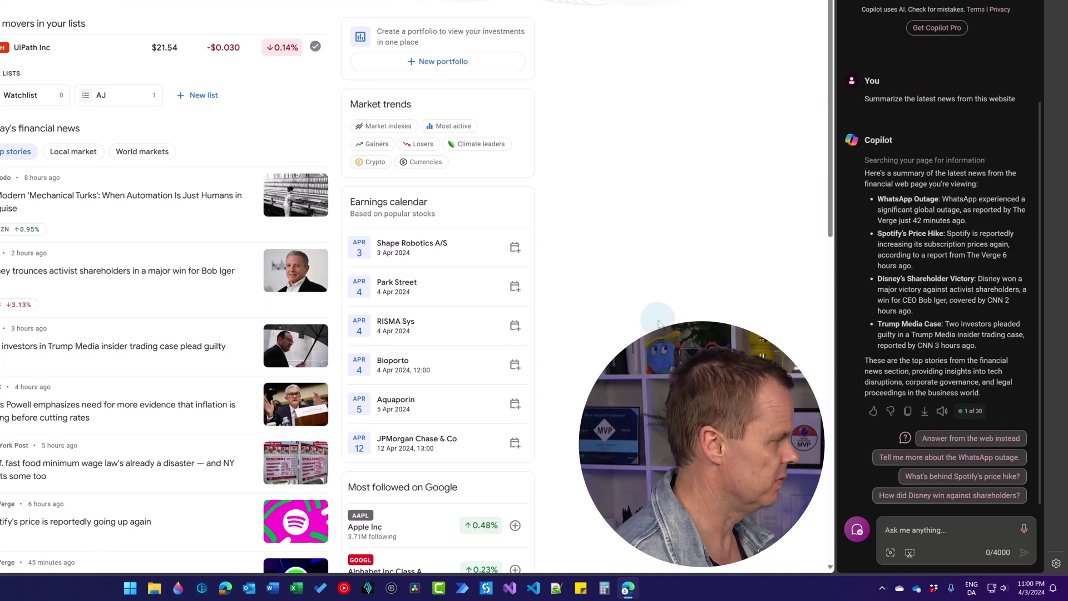
pyautogui.click(910, 529)
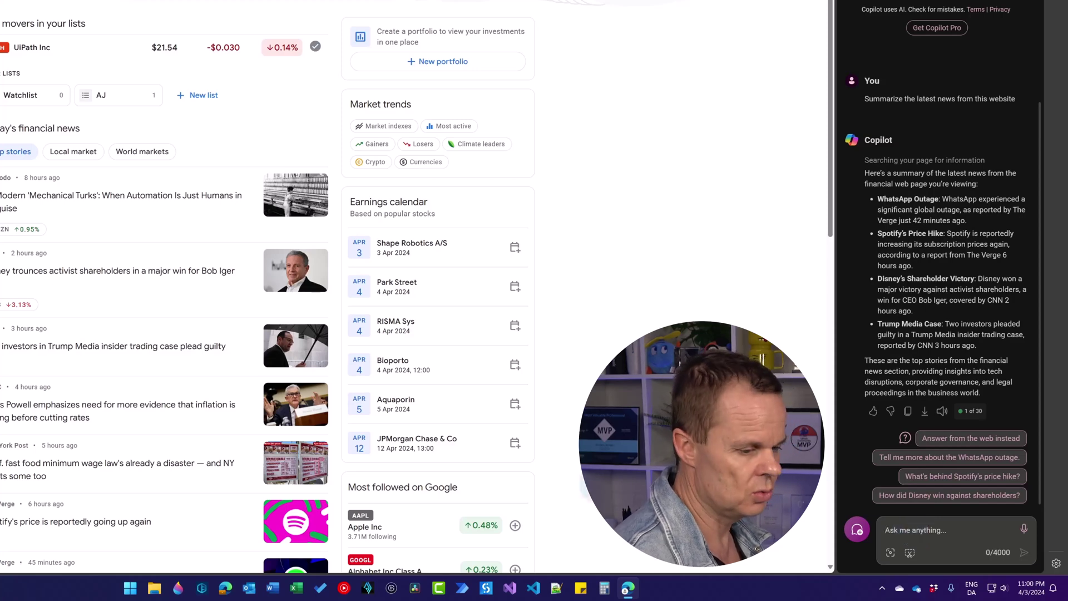
pyautogui.click(864, 531)
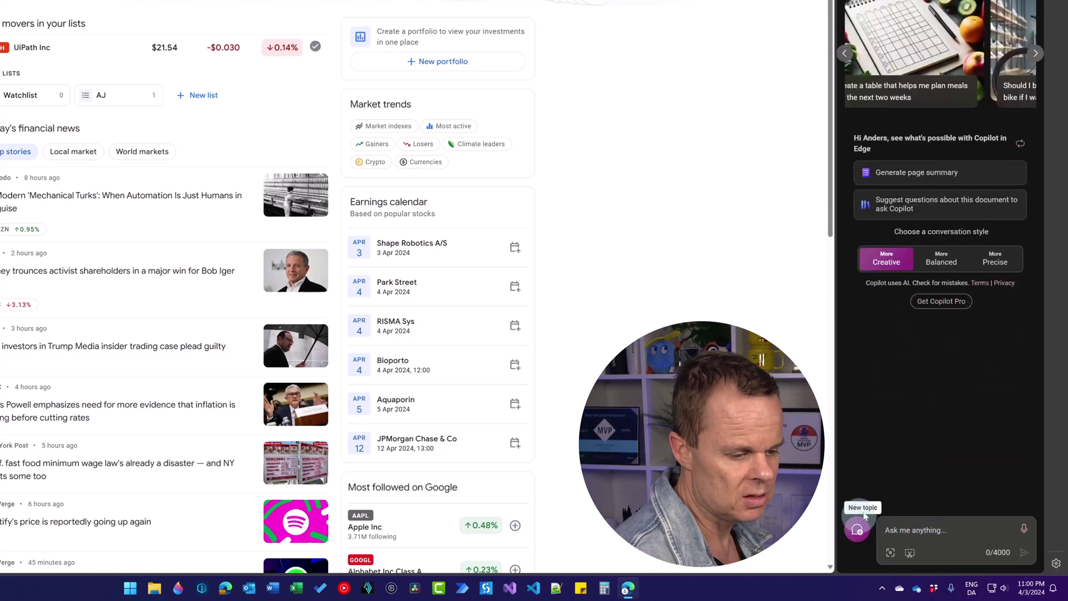
# Step: Set Copilot's conversation style to More Precise, and open Apple's five-year stock chart in Google Finance
pyautogui.click(995, 266)
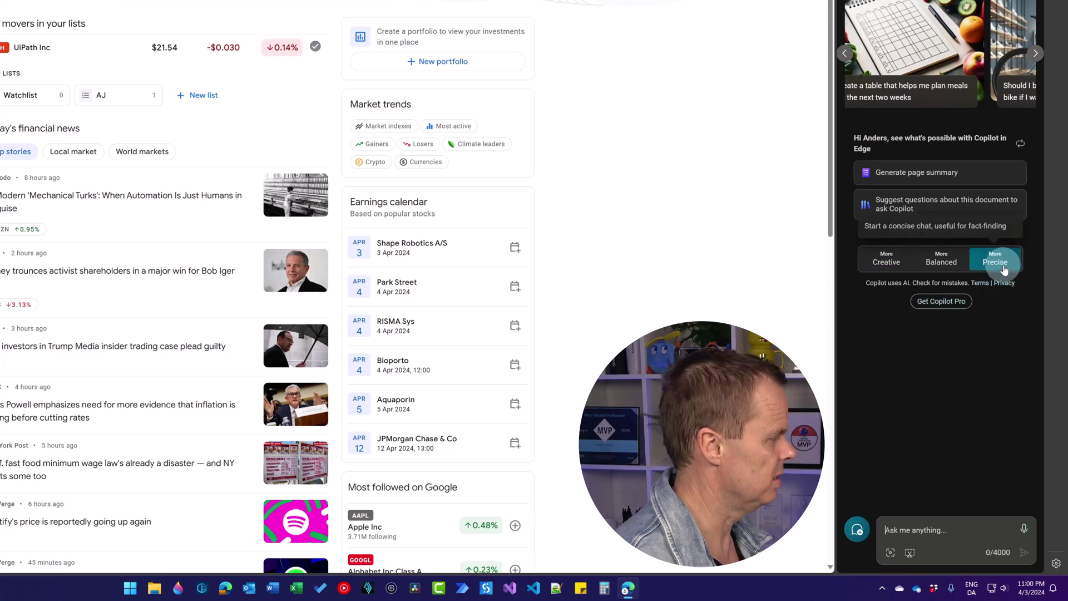
pyautogui.click(274, 131)
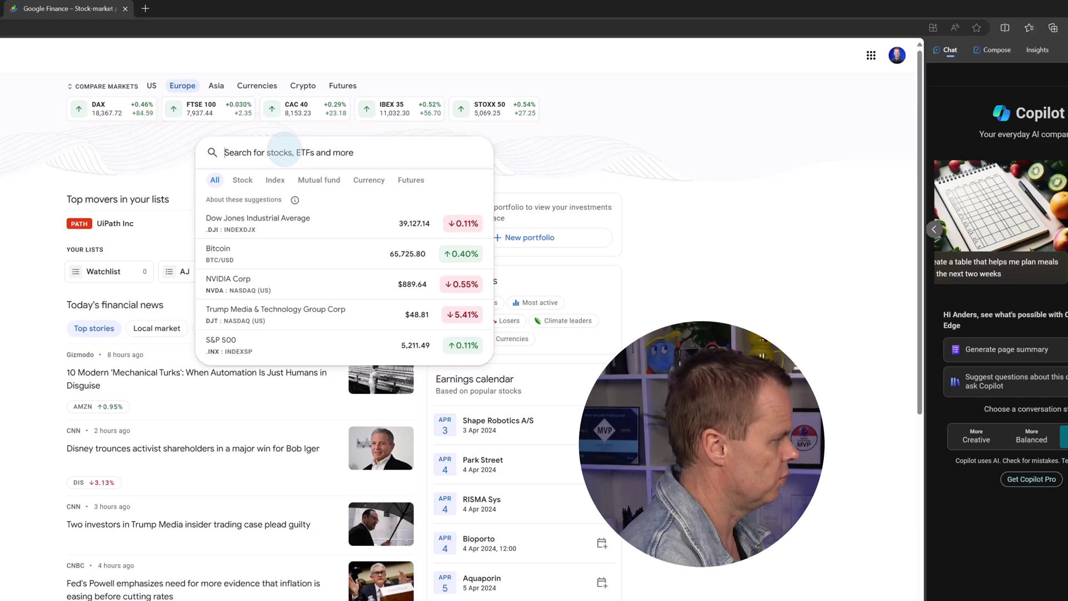
pyautogui.write('apple')
pyautogui.press('Return')
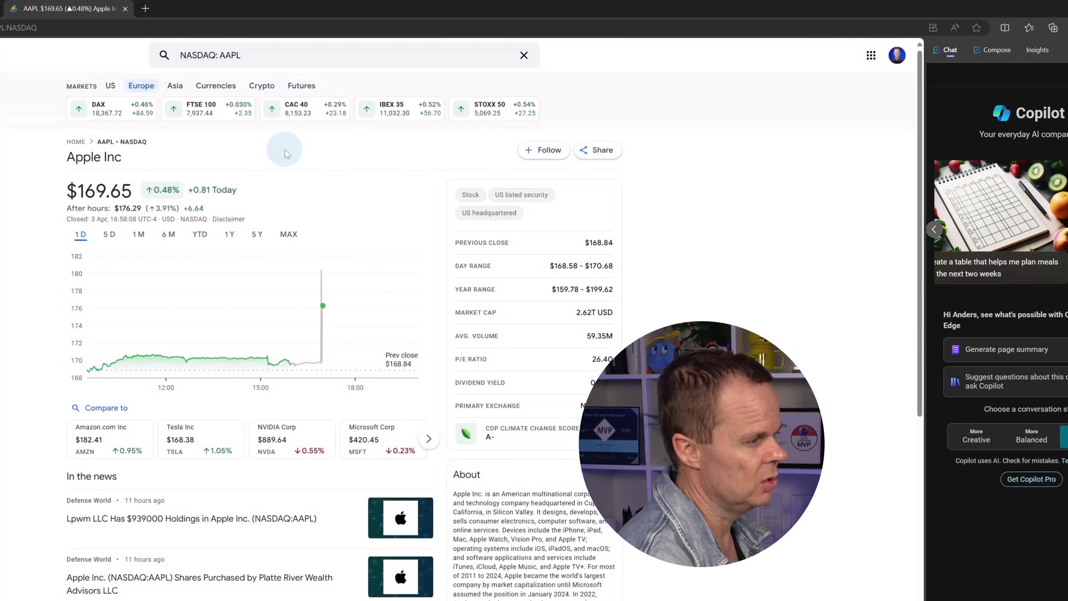
pyautogui.click(257, 239)
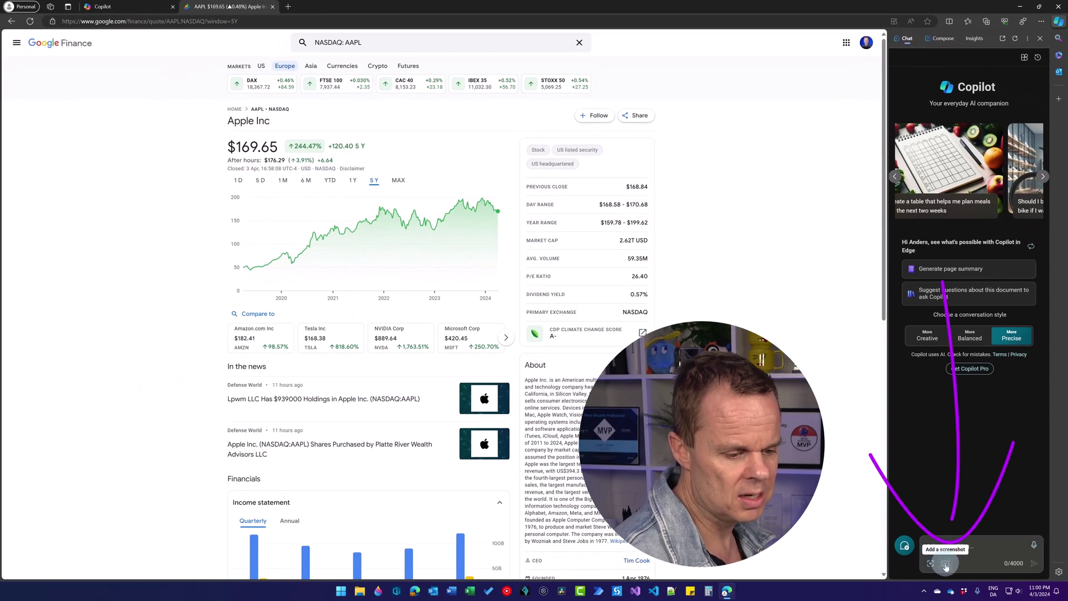
# Step: Attach a screenshot of the Apple Inc price heading and five-year chart to the Copilot prompt
pyautogui.click(949, 566)
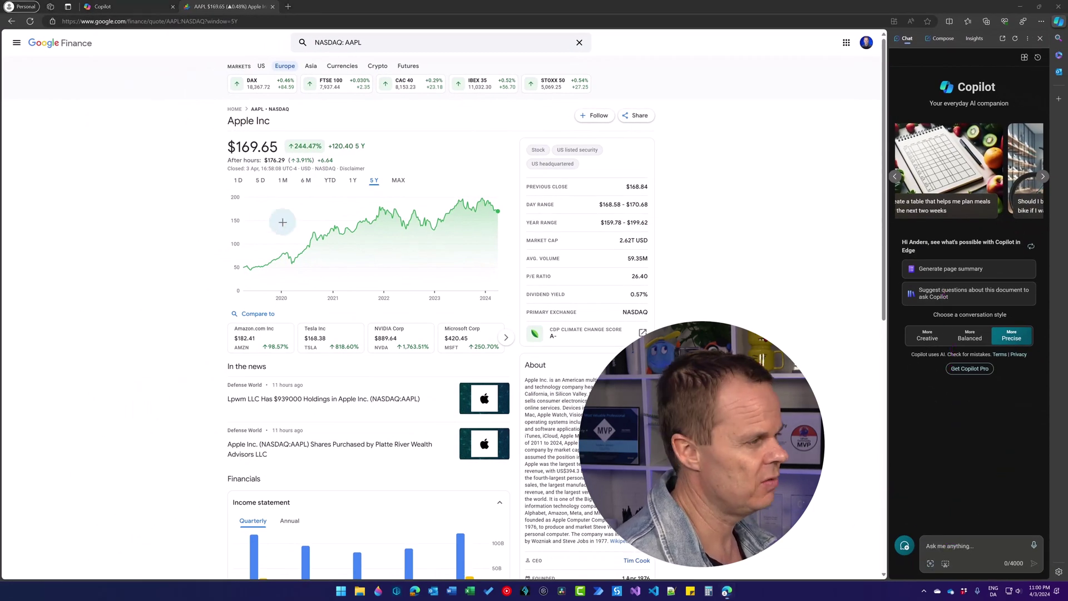
pyautogui.moveTo(216, 113); pyautogui.dragTo(512, 303)
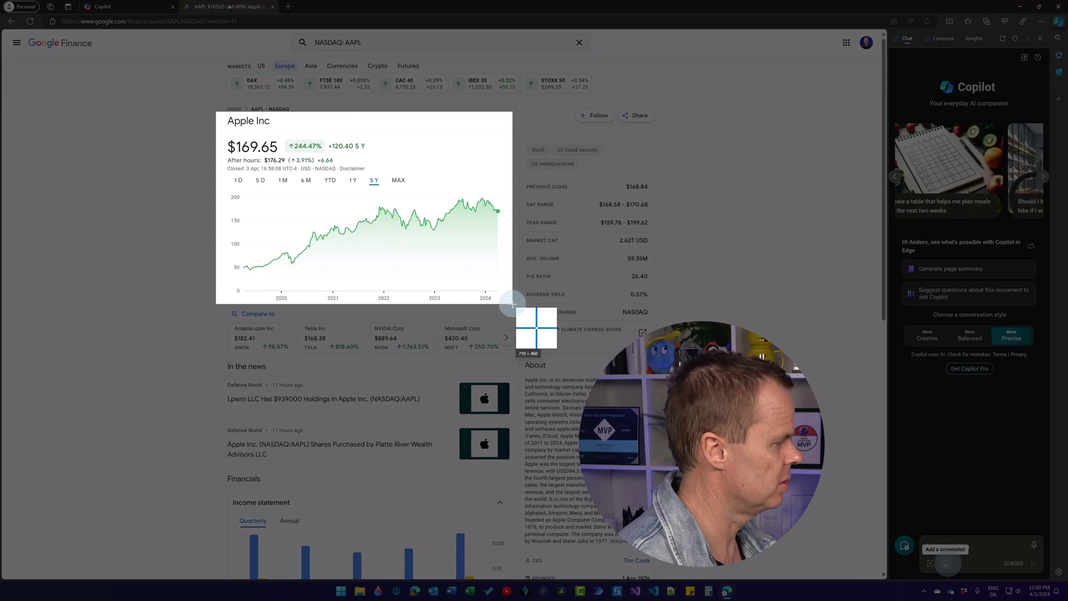
pyautogui.moveTo(512, 303); pyautogui.dragTo(512, 304)
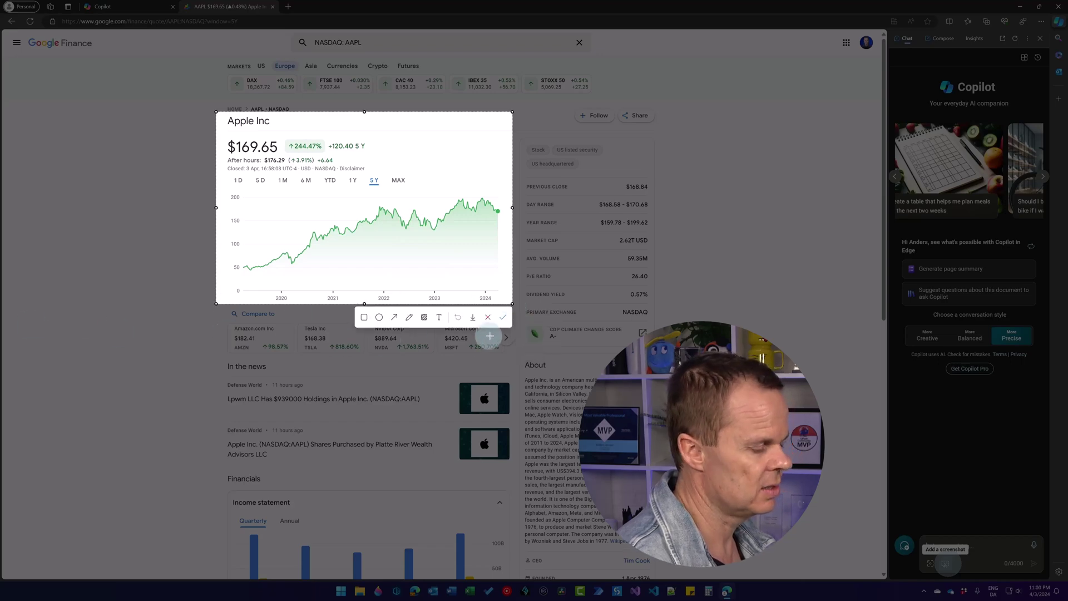
pyautogui.click(502, 318)
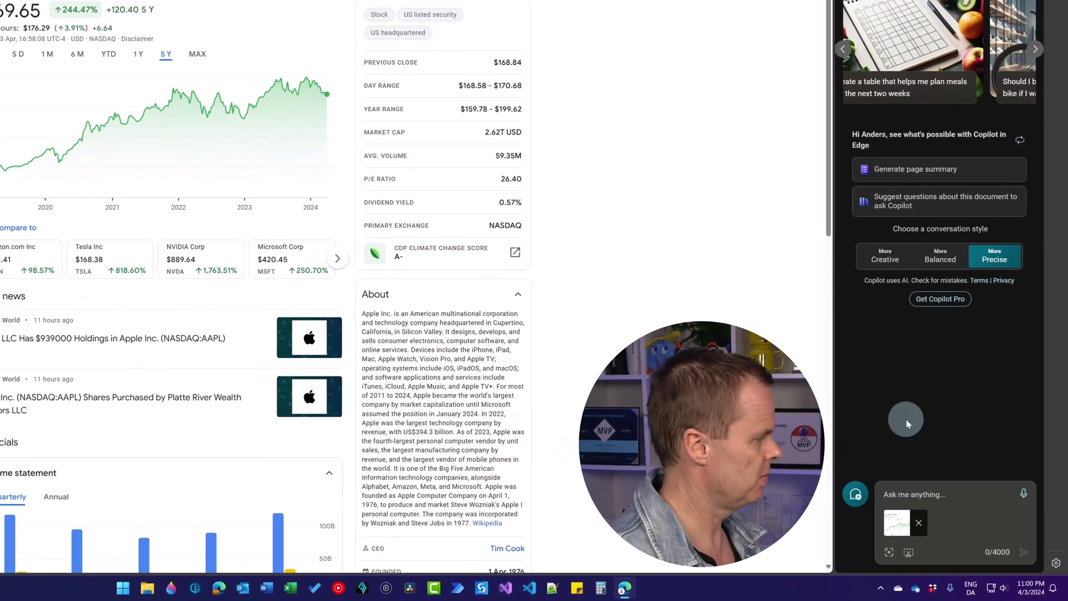
# Step: Submit the prompt "Based on this image, provide an analysis of this stock" with the attached screenshot
pyautogui.write('Based ')
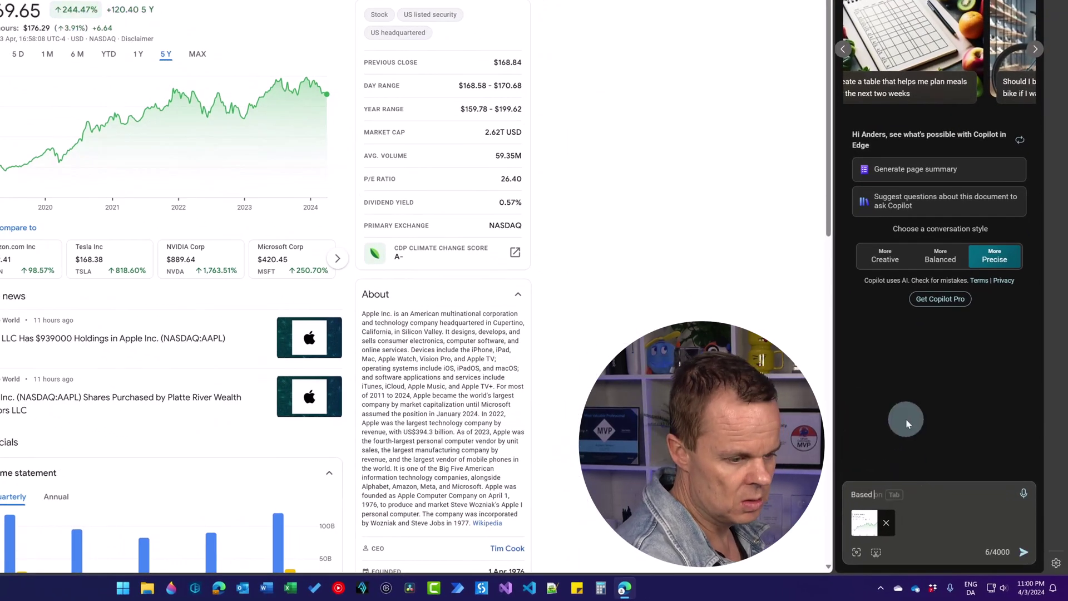
pyautogui.write('on this im')
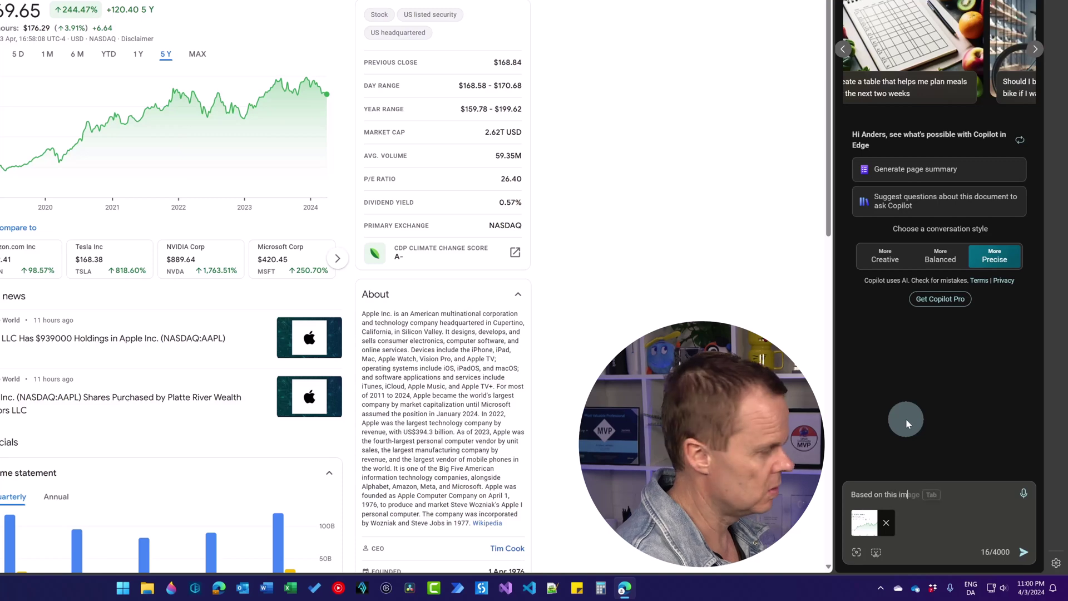
pyautogui.write('age, prov')
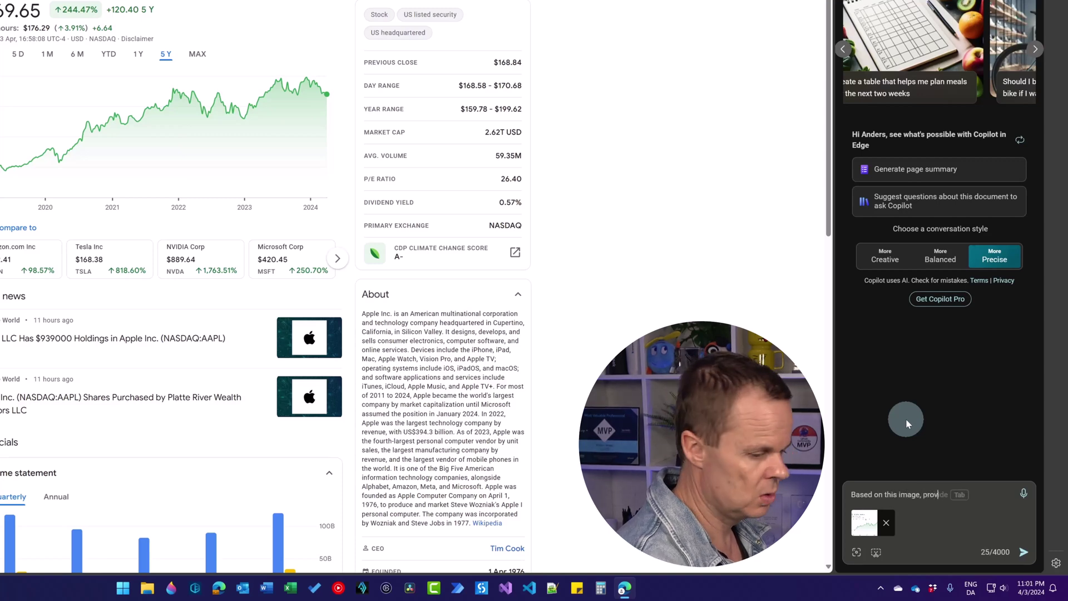
pyautogui.write('ide an ana')
pyautogui.press('Tab')
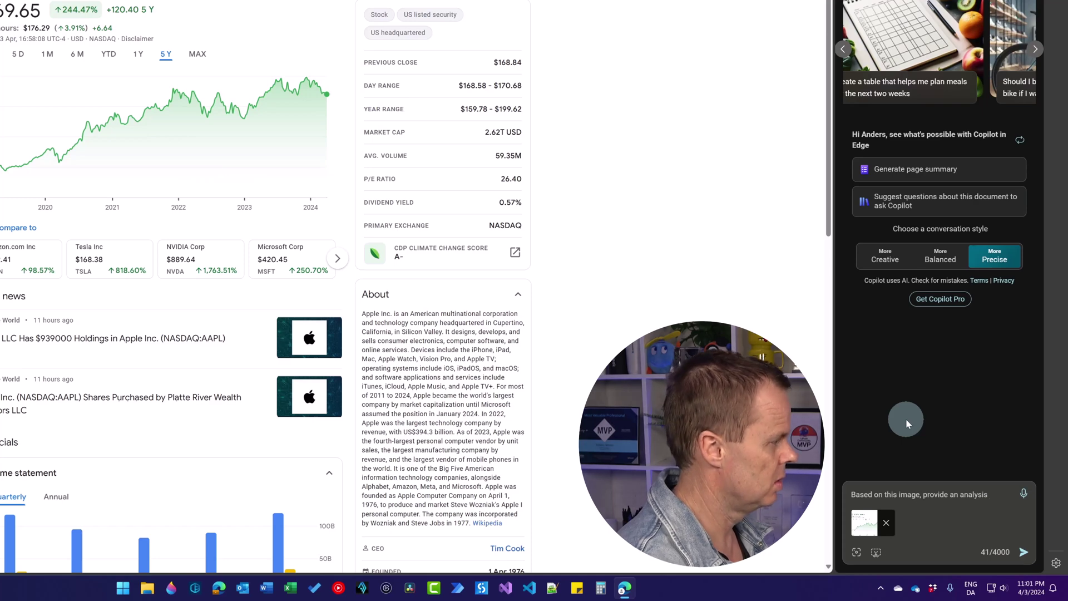
pyautogui.write('of this stock')
pyautogui.press('Return')
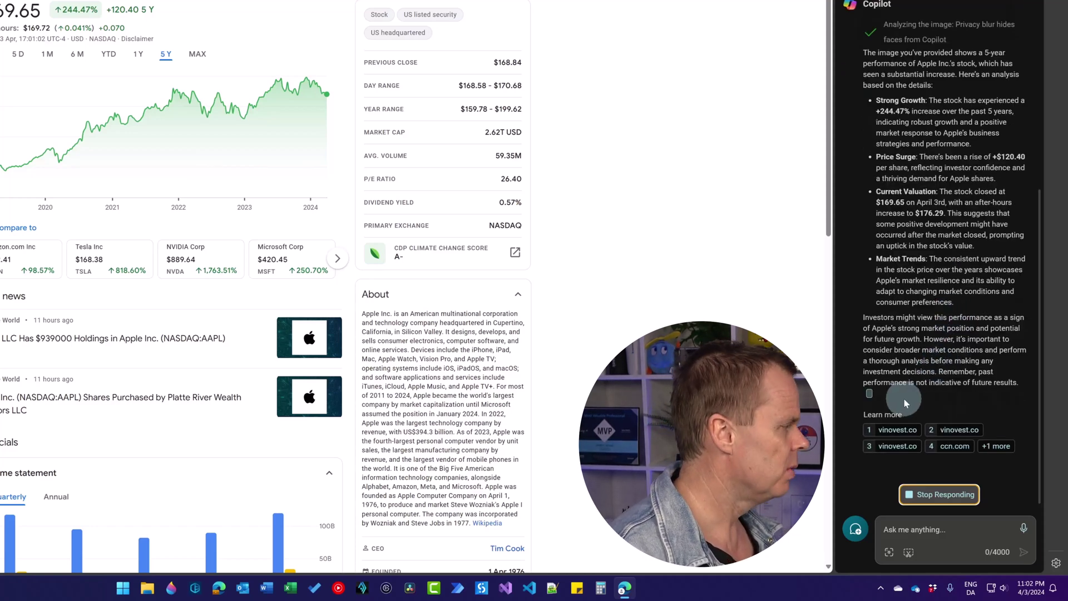
# Step: Ask Copilot "Find recent news about this stock online" and expand the remaining source links under the answer
pyautogui.click(914, 534)
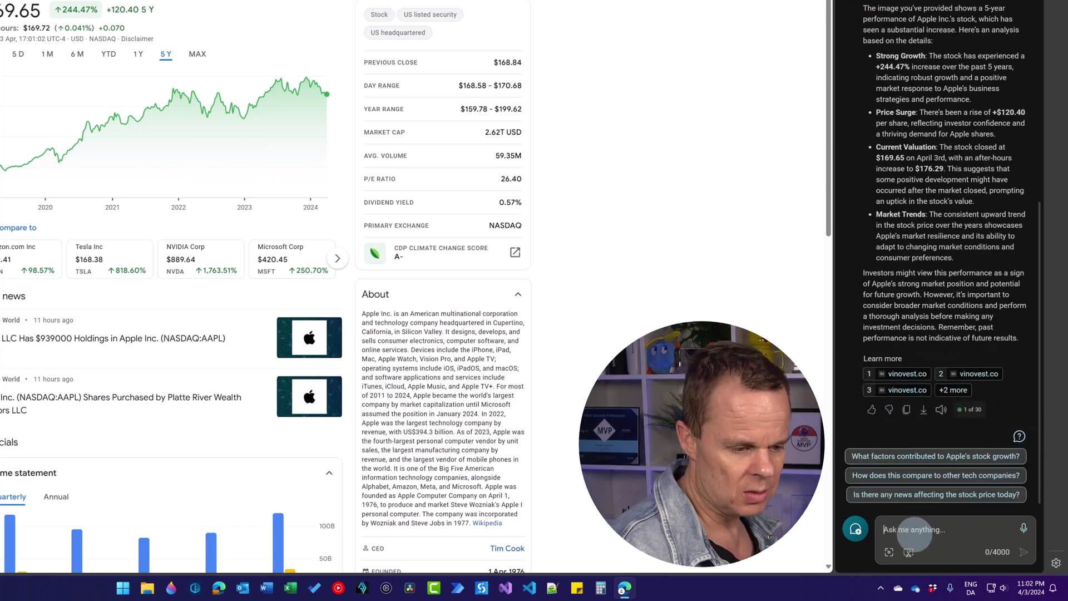
pyautogui.write('Find recent')
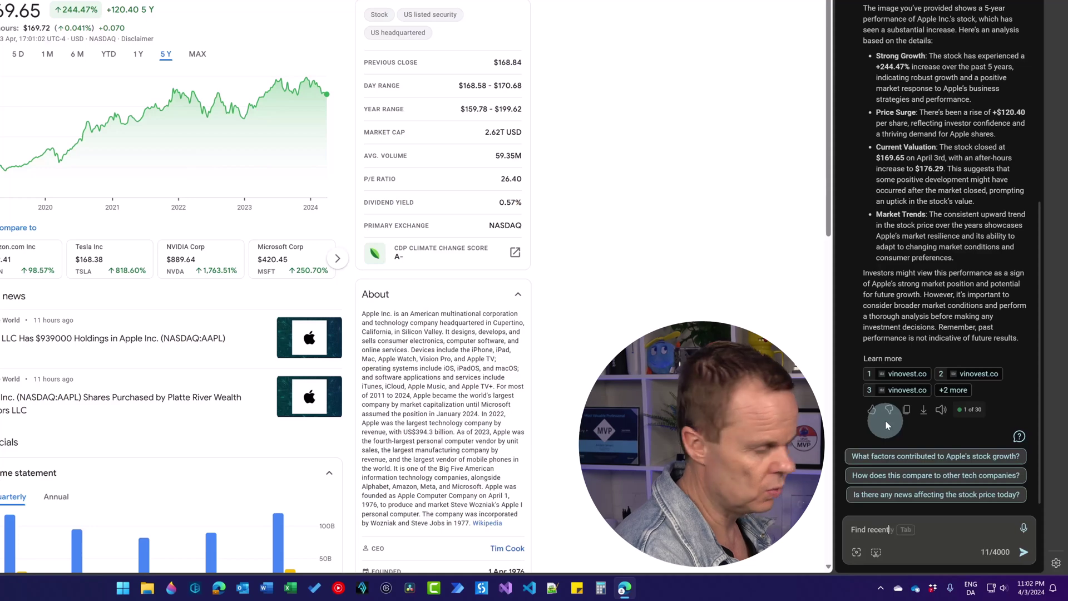
pyautogui.write(' news abo')
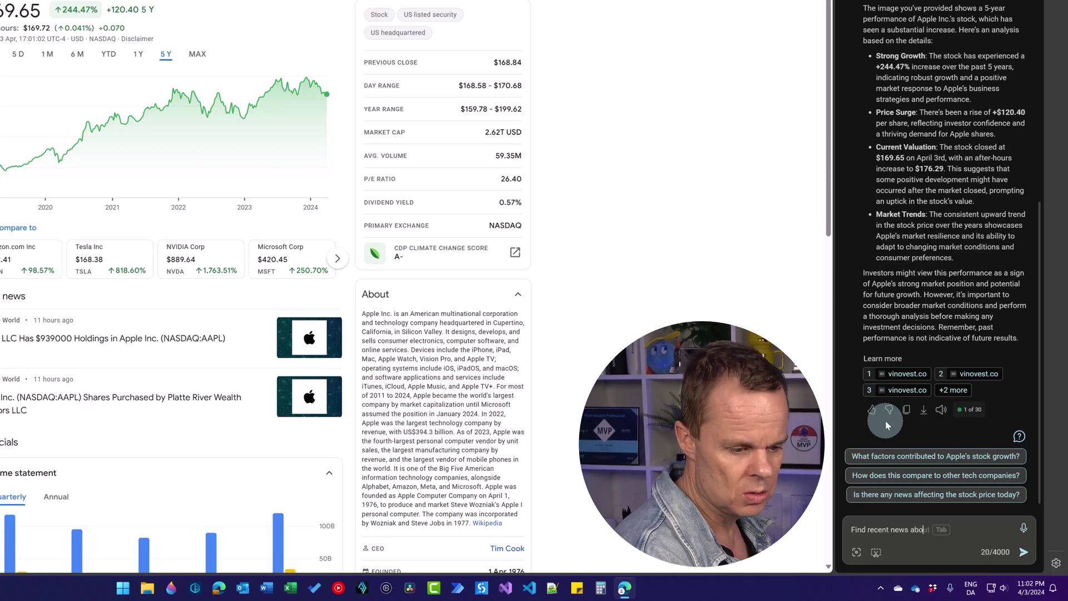
pyautogui.write('ut this stock online')
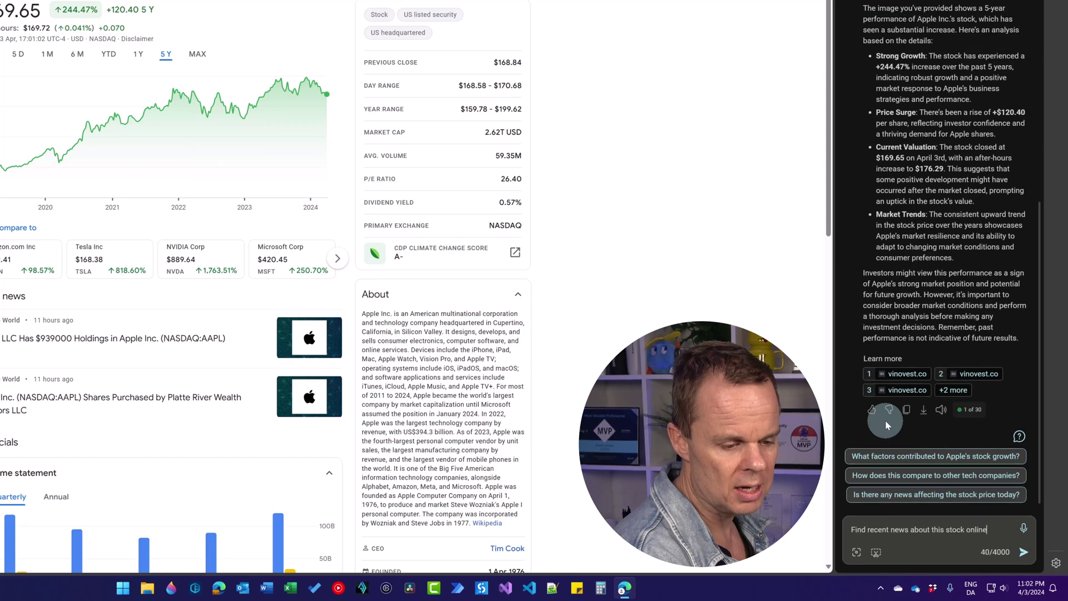
pyautogui.press('Return')
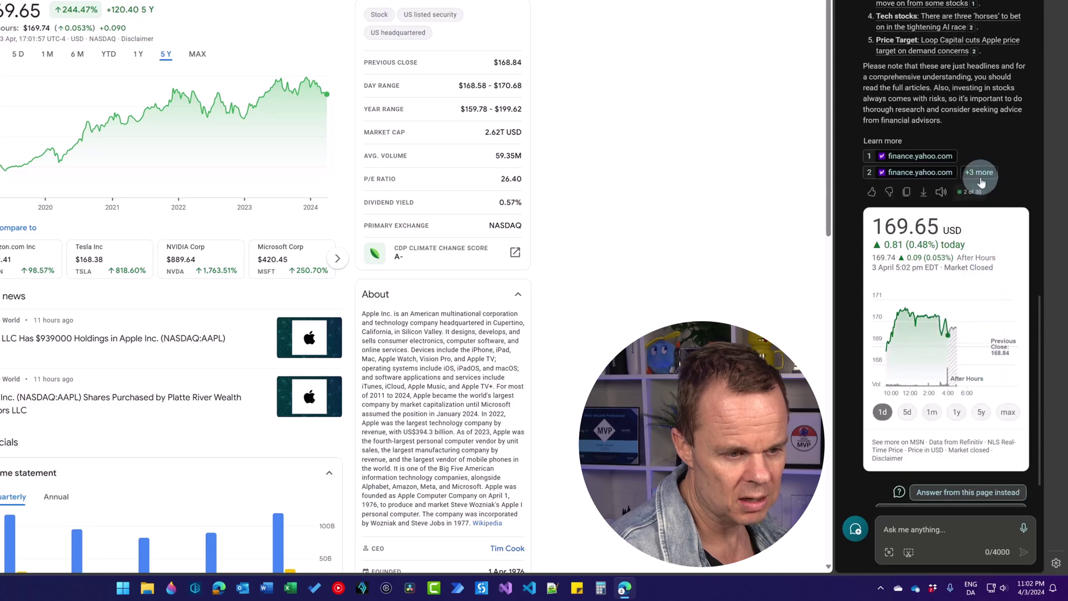
pyautogui.click(980, 173)
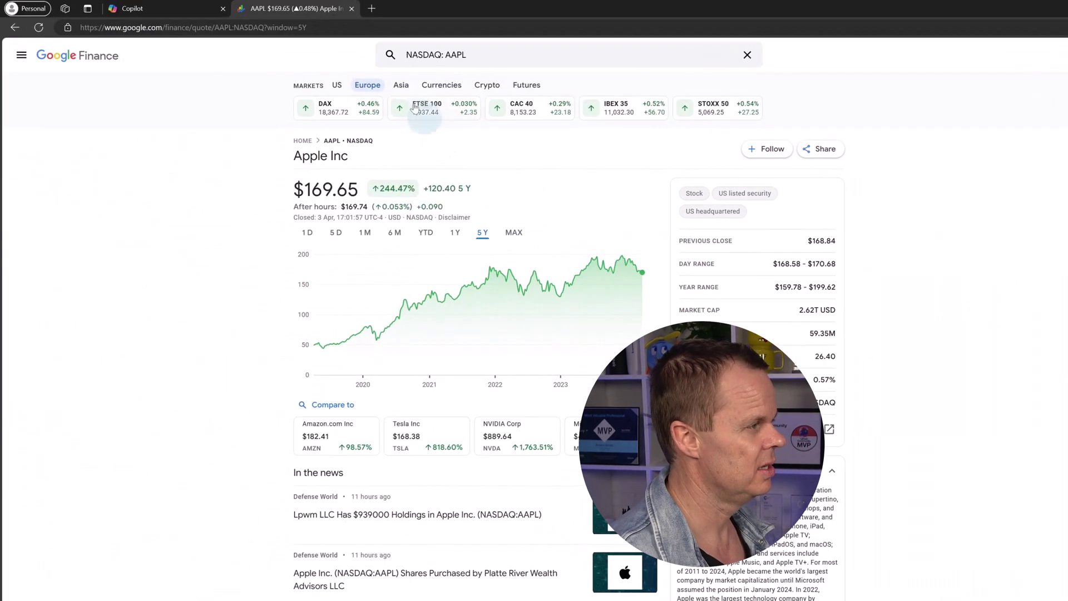
# Step: Open amazon.com in a new browser tab and complete the site's character check
pyautogui.click(372, 8)
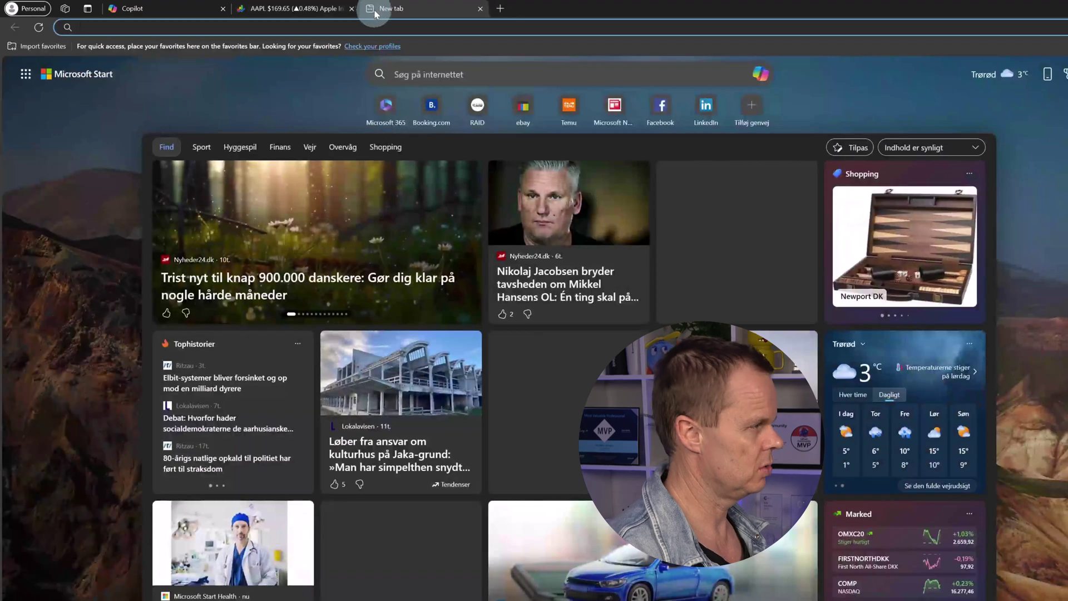
pyautogui.write('amazon.c')
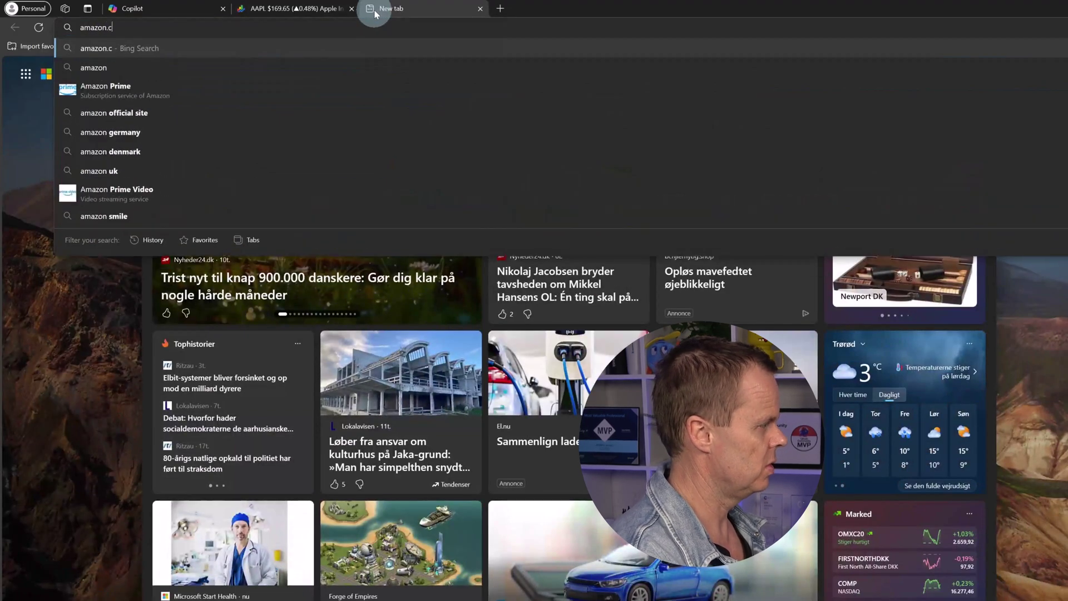
pyautogui.write('om')
pyautogui.press('Return')
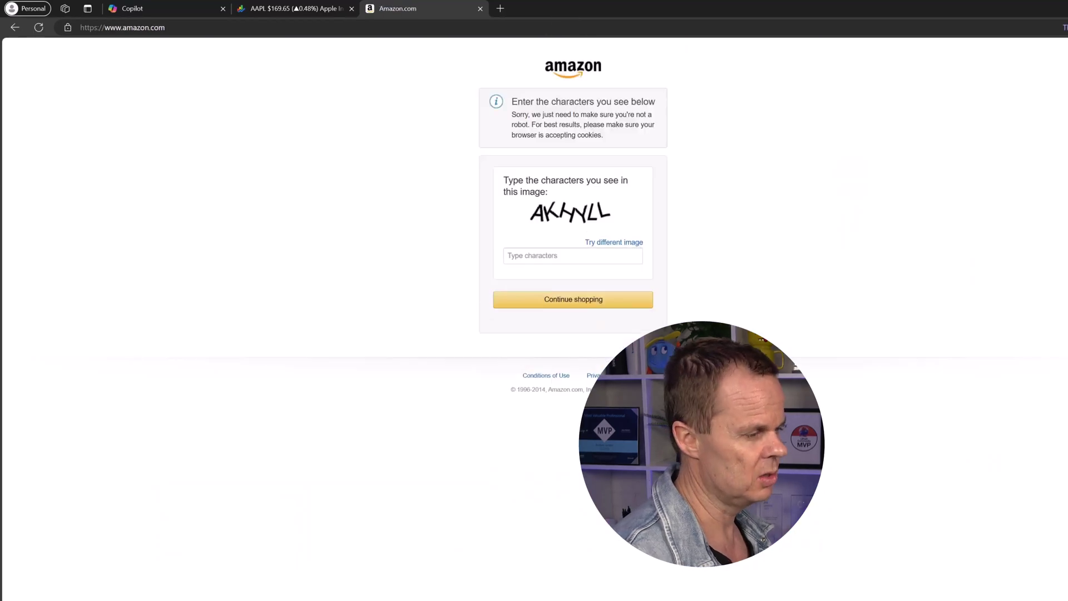
pyautogui.click(595, 257)
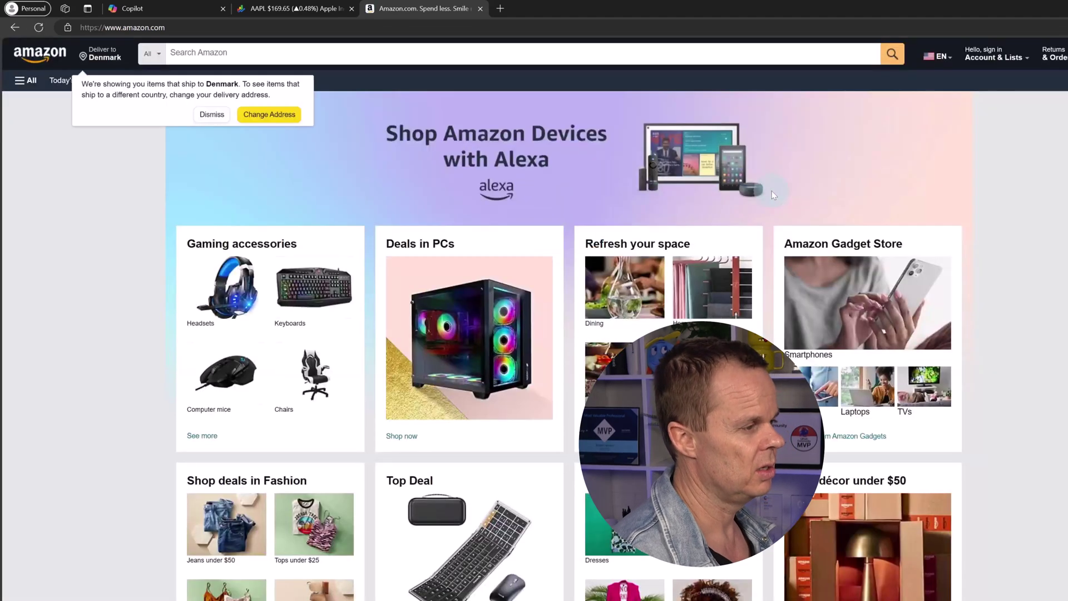
# Step: Dismiss Amazon's delivery notice, and search the Books department for "Excel"
pyautogui.click(203, 119)
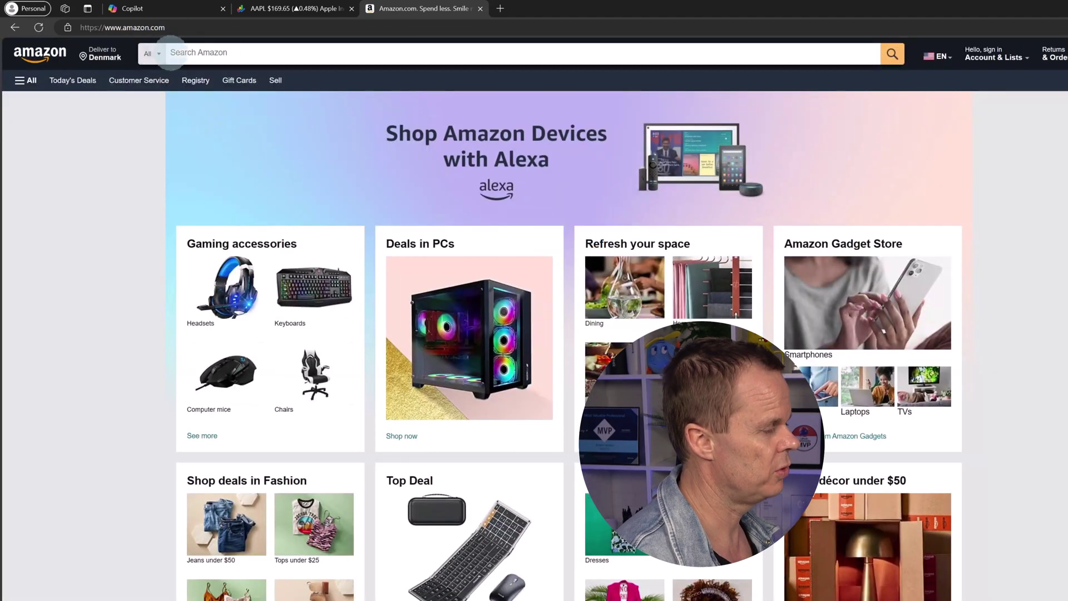
pyautogui.click(161, 57)
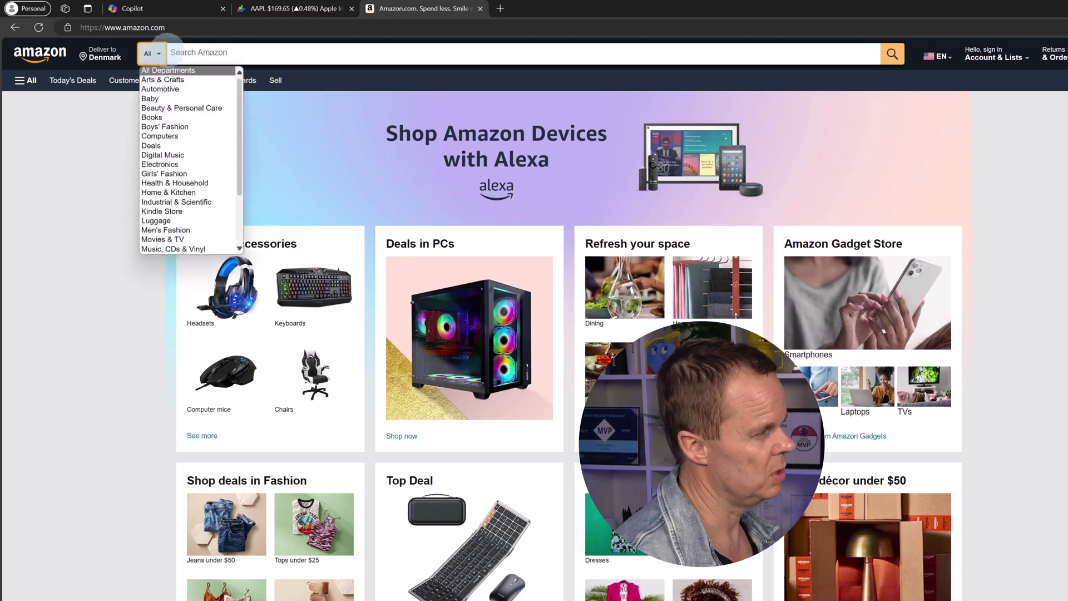
pyautogui.click(156, 116)
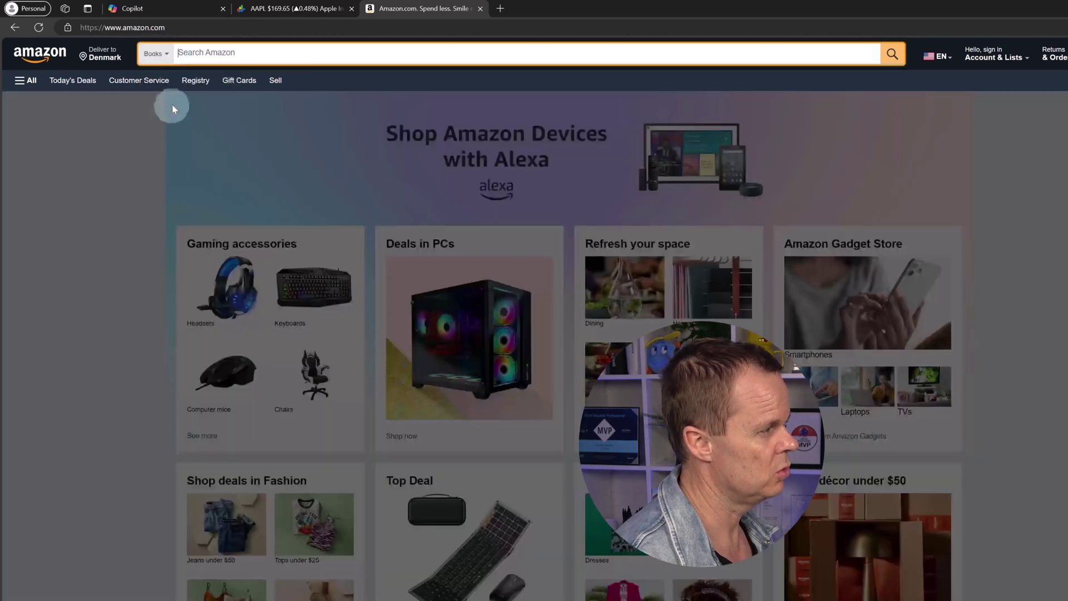
pyautogui.write('Excel')
pyautogui.press('Return')
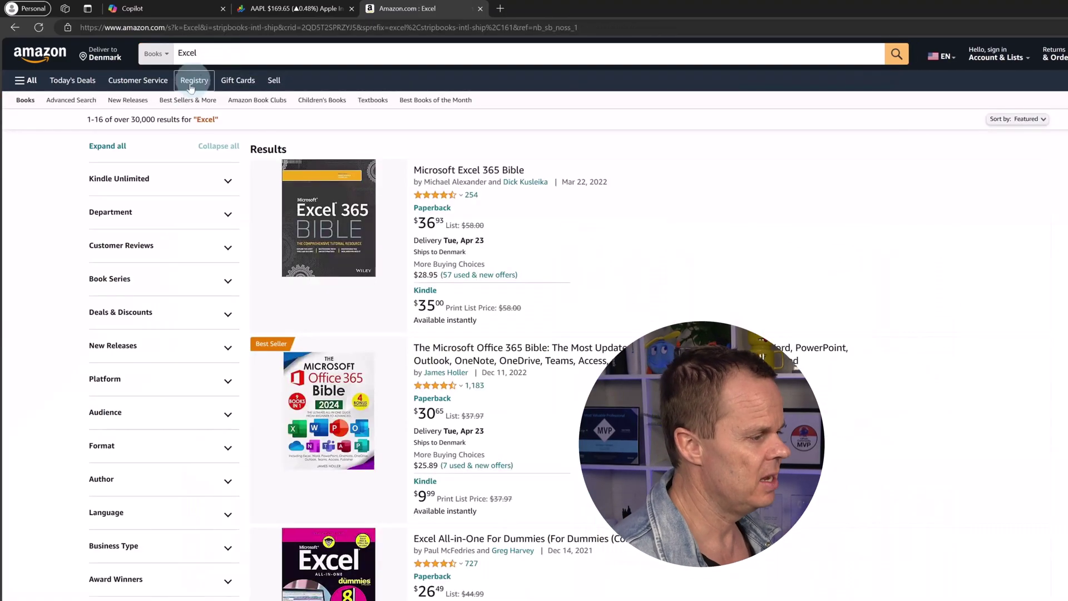
pyautogui.scroll(-20, 565, 295)
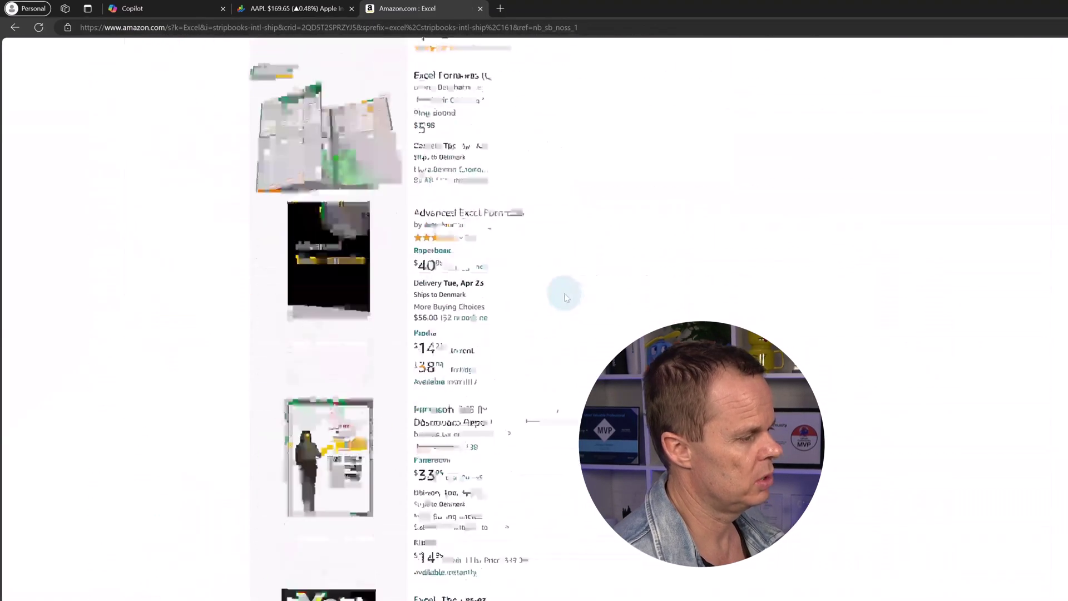
pyautogui.scroll(20, 562, 300)
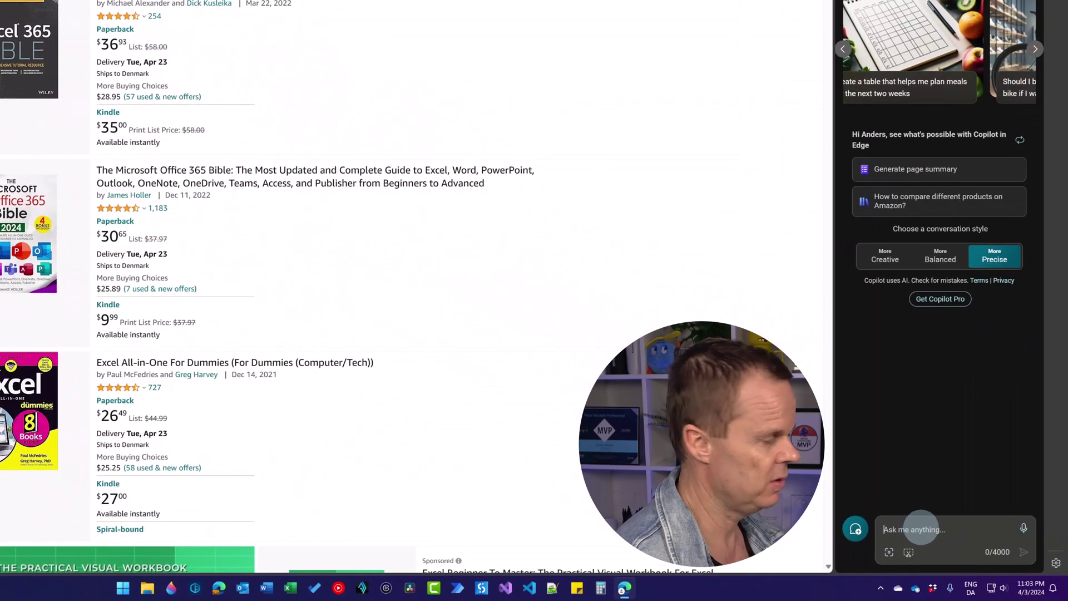
# Step: Begin a Copilot chat prompt with "Summarize information about the books on this page in a table."
pyautogui.click(921, 529)
pyautogui.write('S')
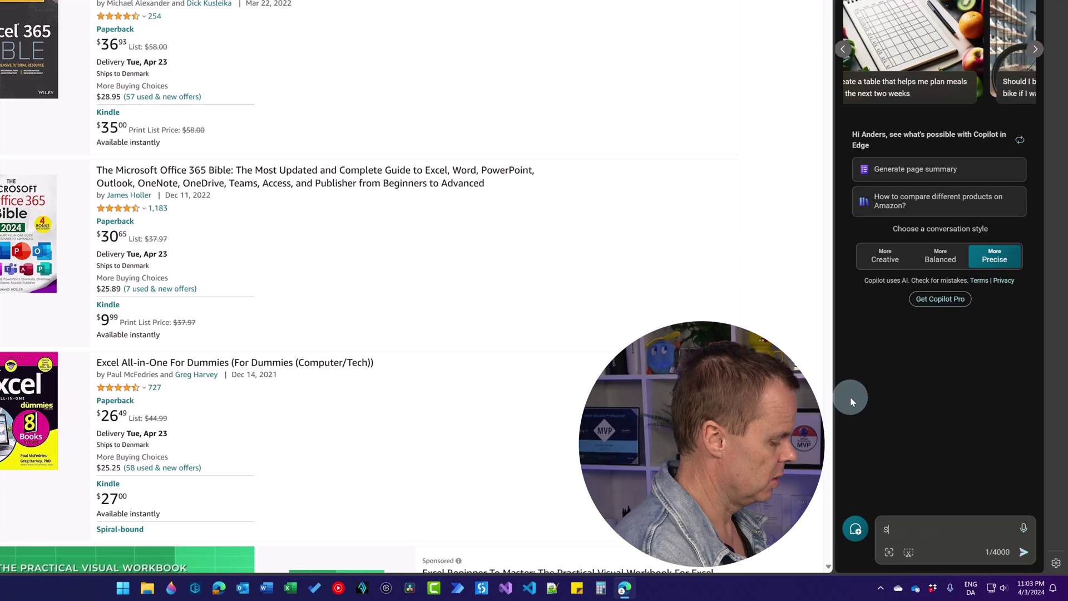
pyautogui.write('ummarize t')
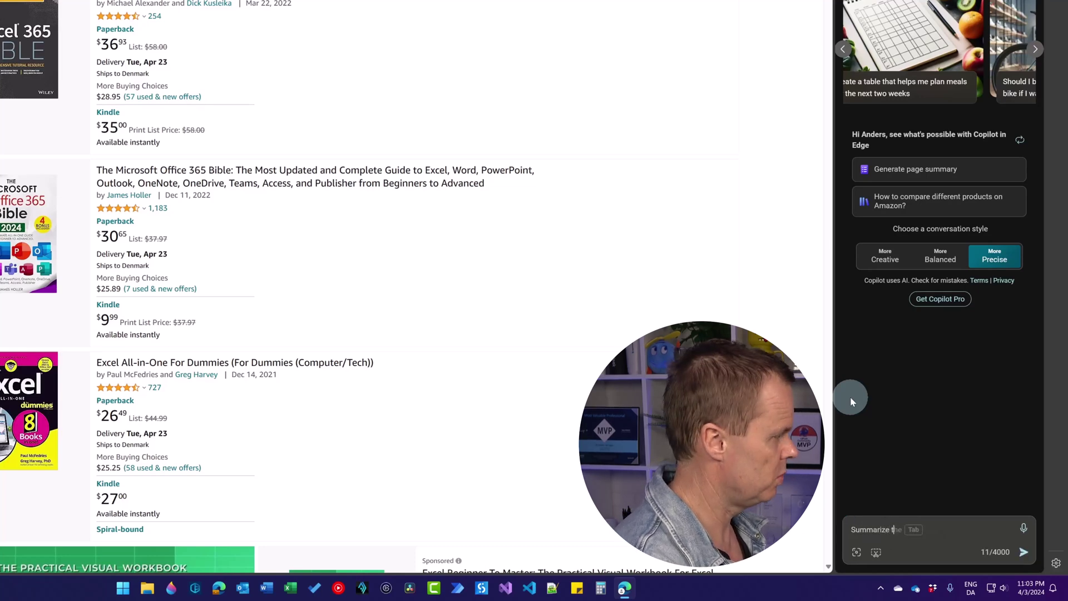
pyautogui.press('BackSpace')
pyautogui.write('informati')
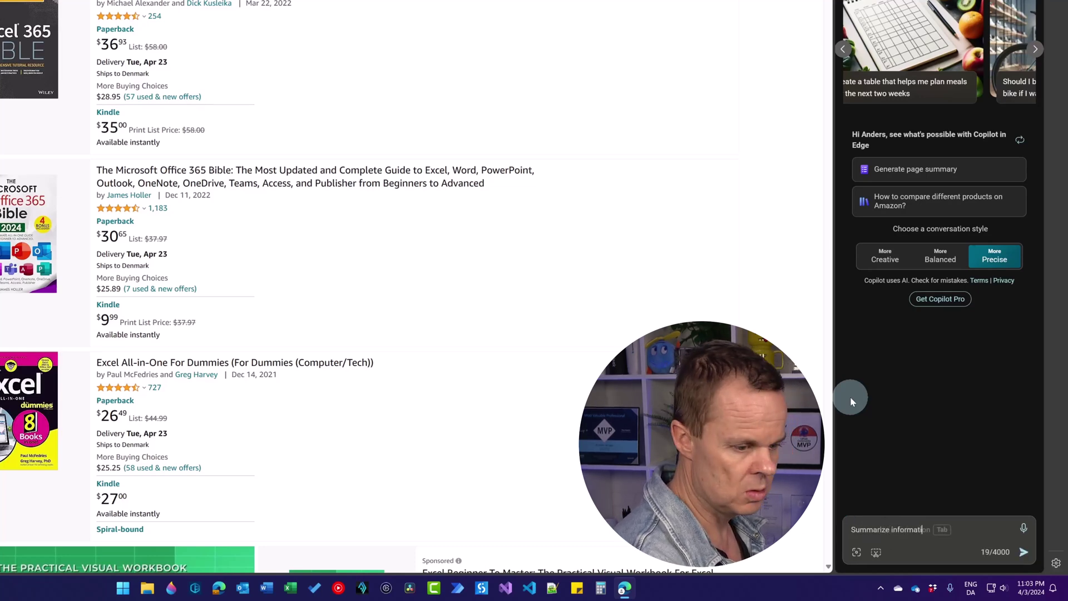
pyautogui.write('on ab')
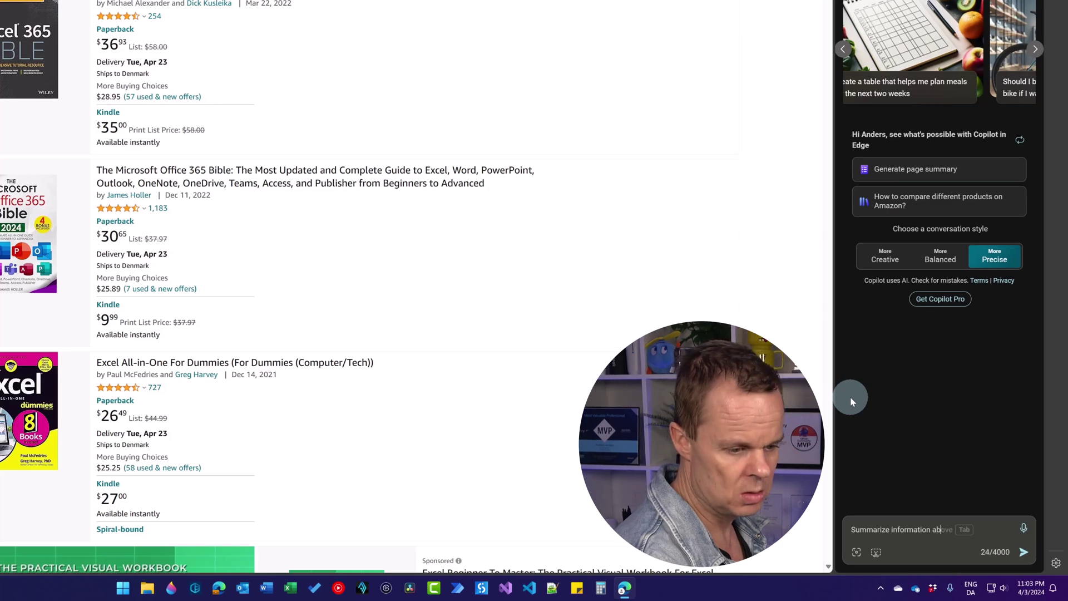
pyautogui.write('out the books ')
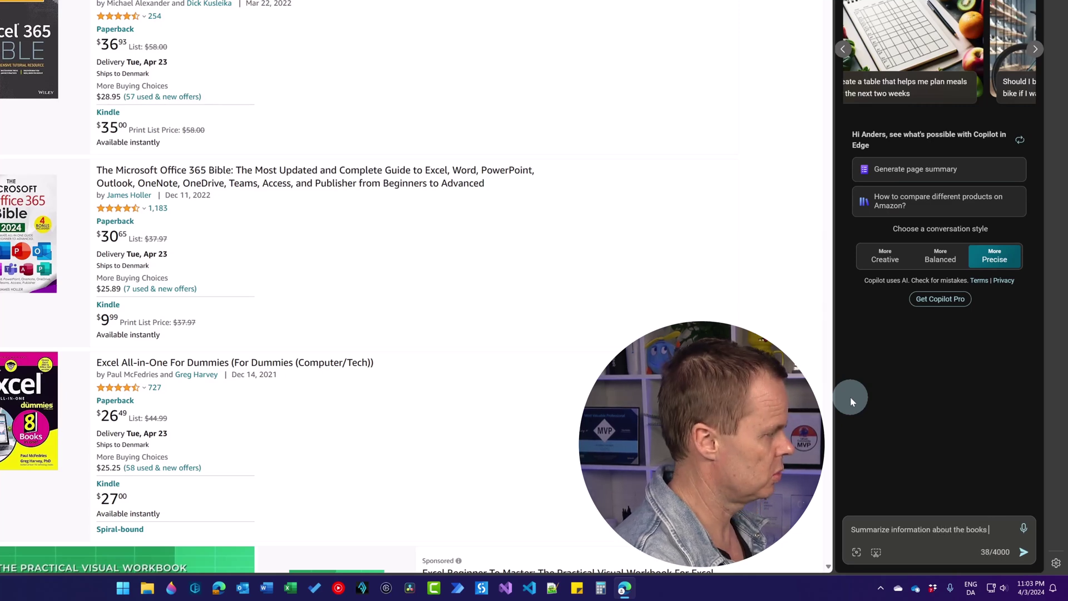
pyautogui.write('on this page')
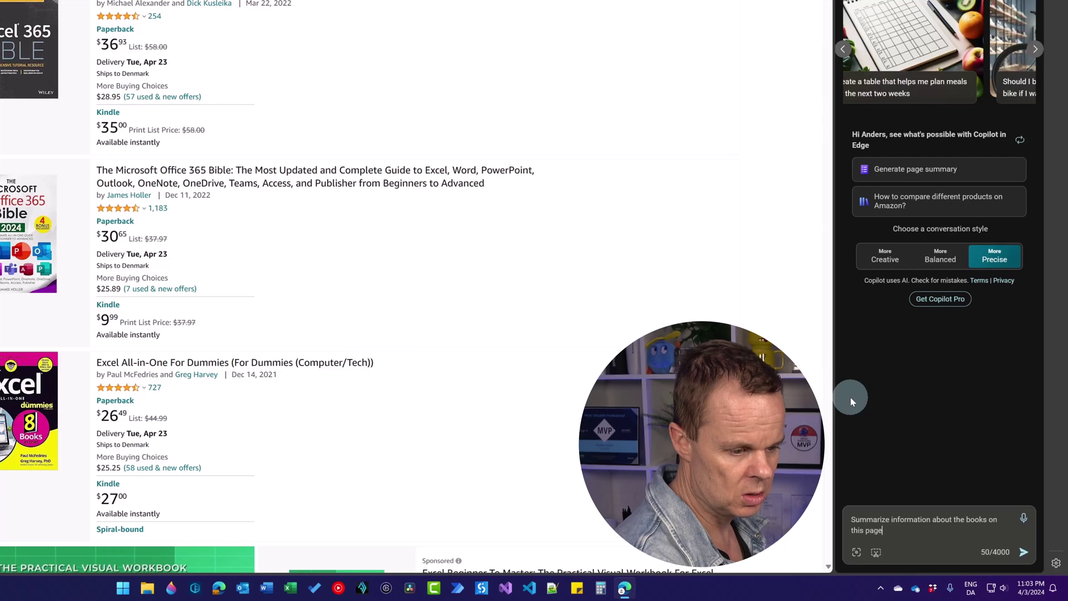
pyautogui.write(' in a table. ')
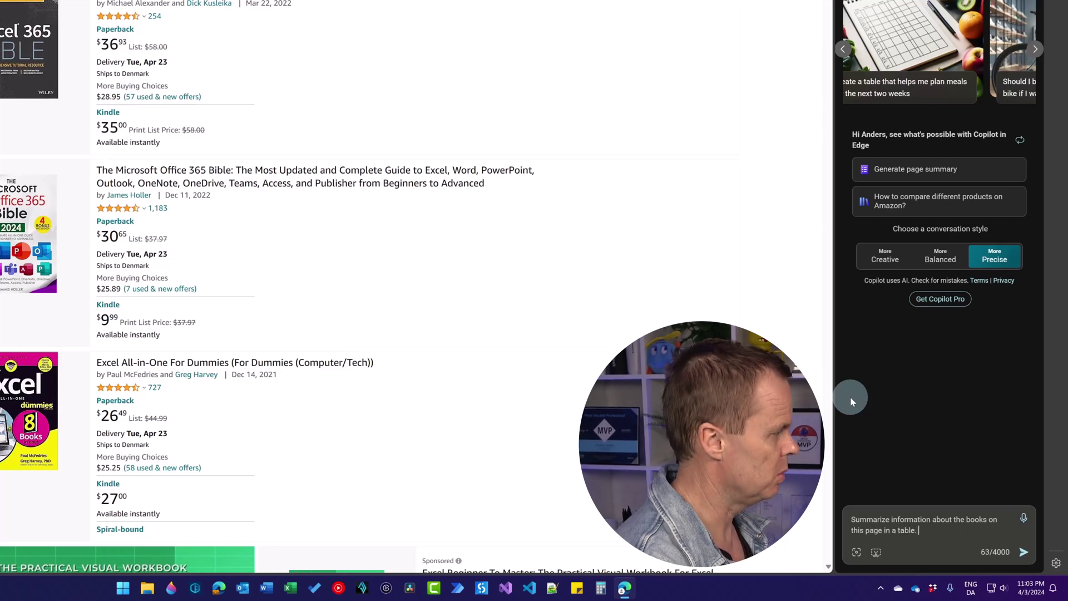
# Step: Add "I only want to see the books with the best ratings and only books that cost less than $20.", submit the prompt and dismiss the privacy notice
pyautogui.write('I o')
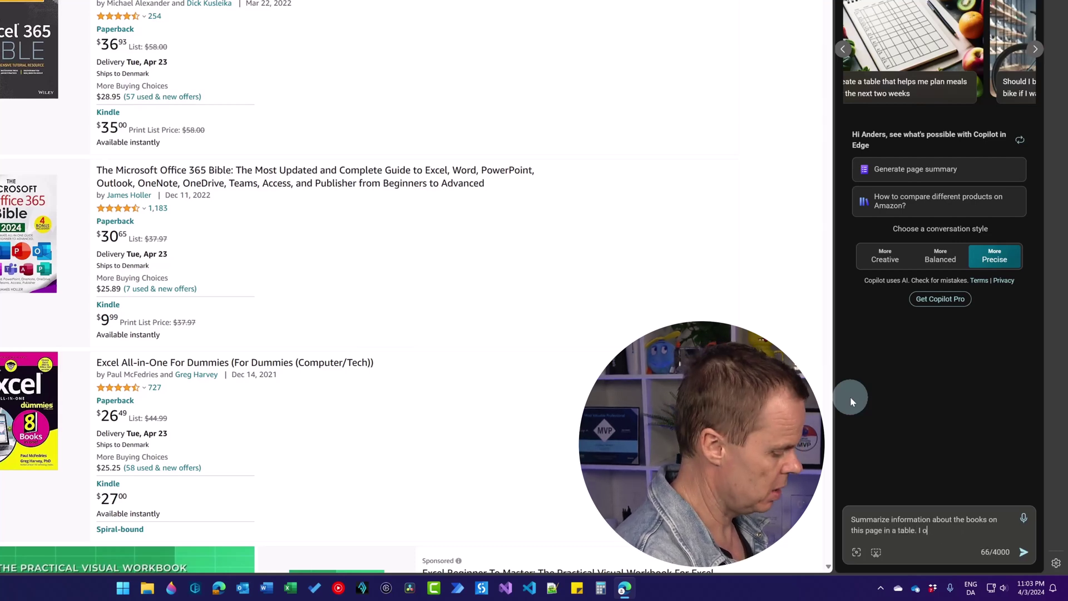
pyautogui.write('nly want ')
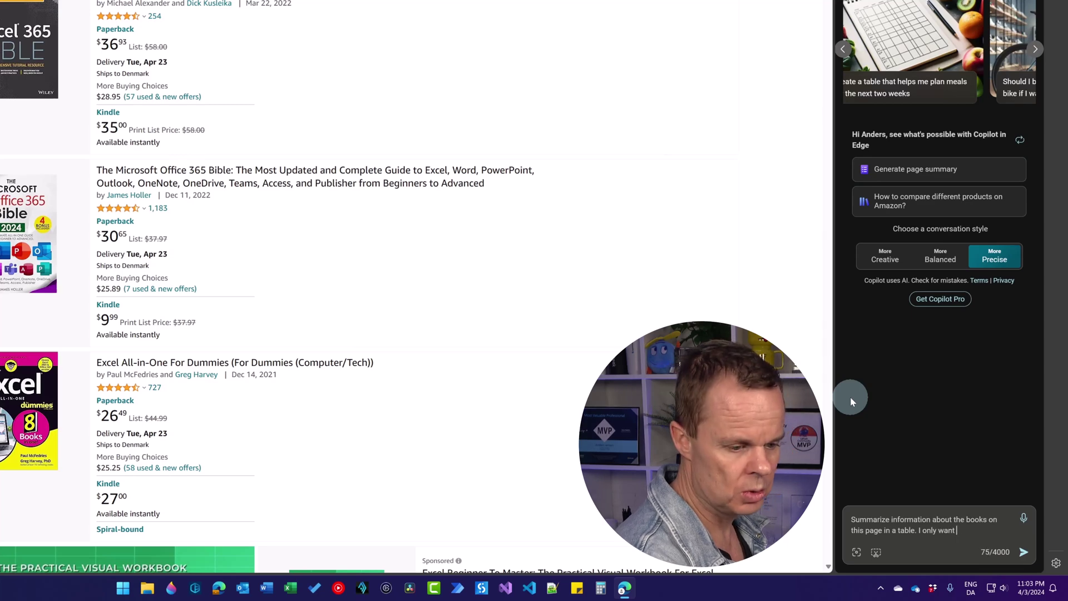
pyautogui.write('to see the books')
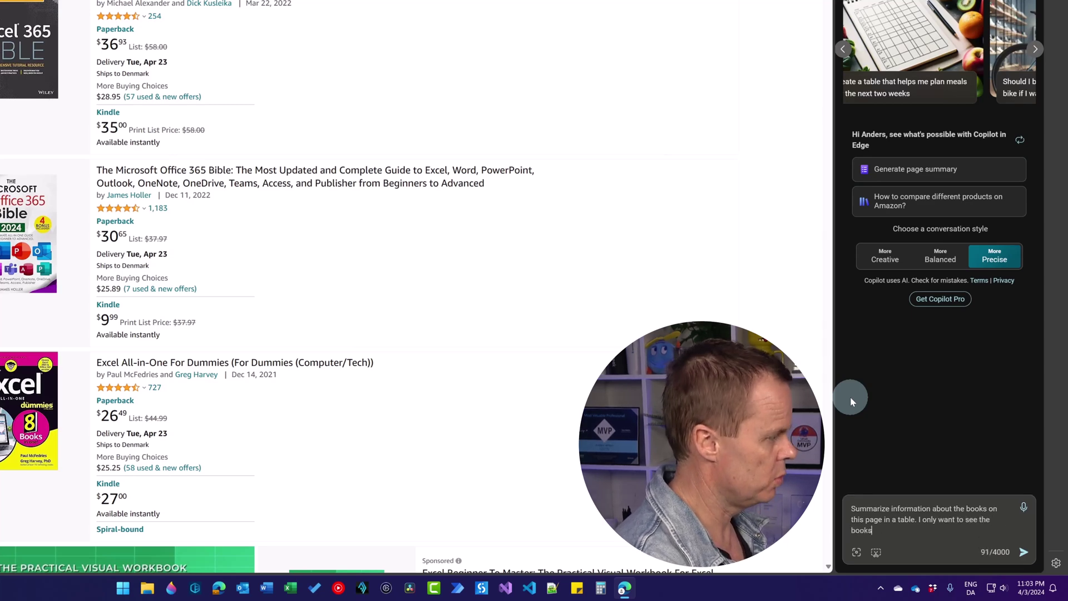
pyautogui.write(' with')
pyautogui.write('best ratings')
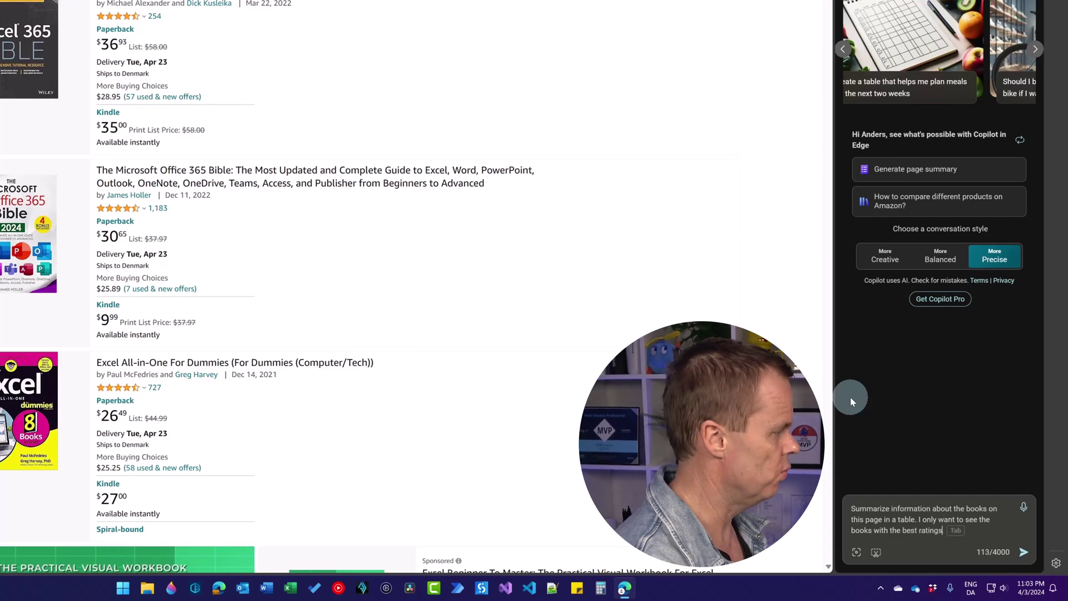
pyautogui.write(' and only books tha')
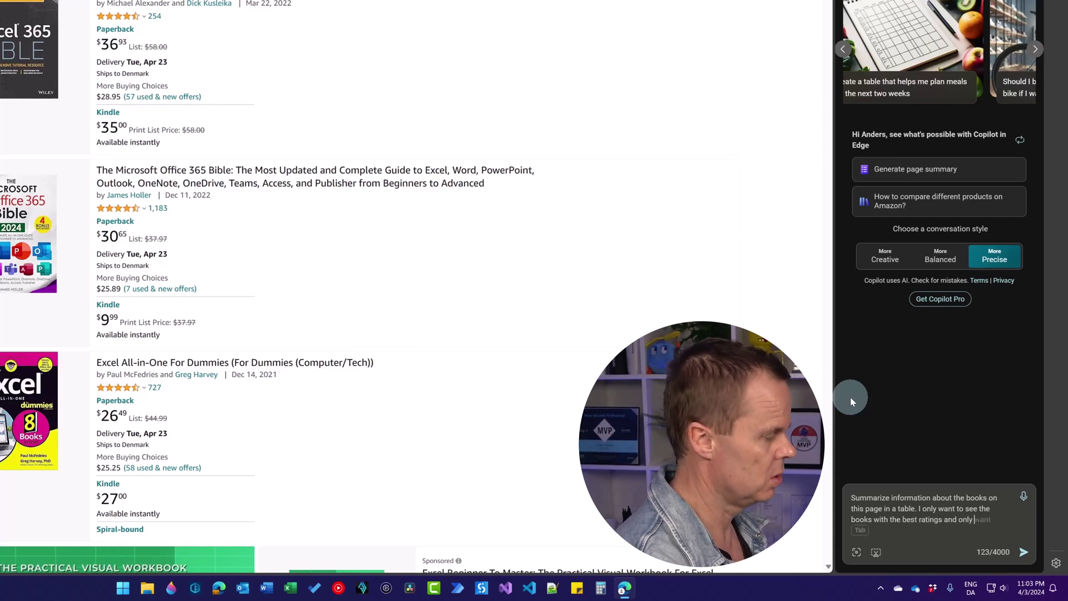
pyautogui.write('t c')
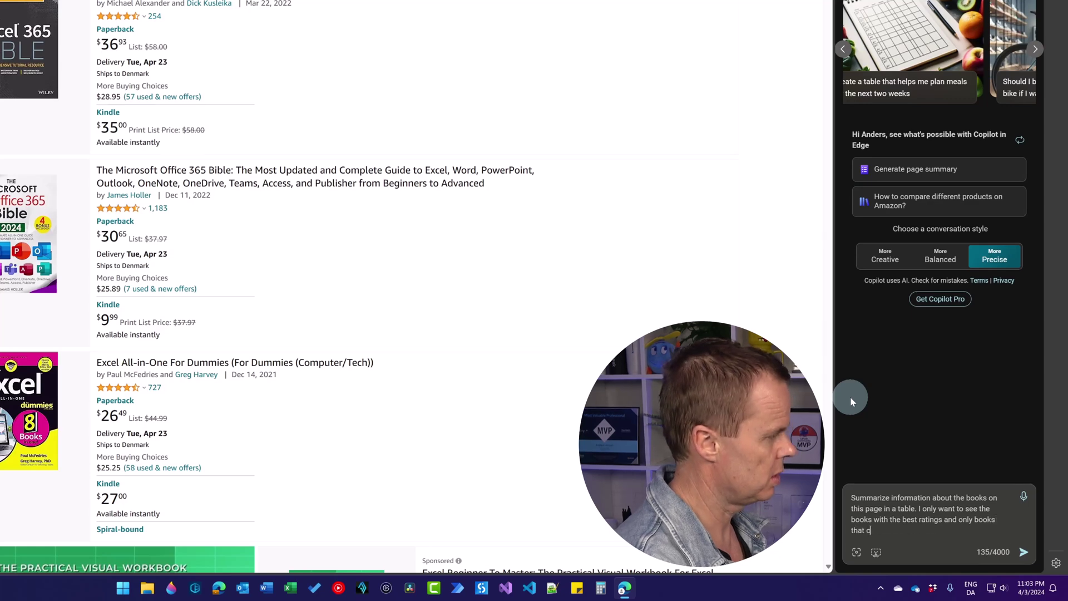
pyautogui.write('ost less than $20.')
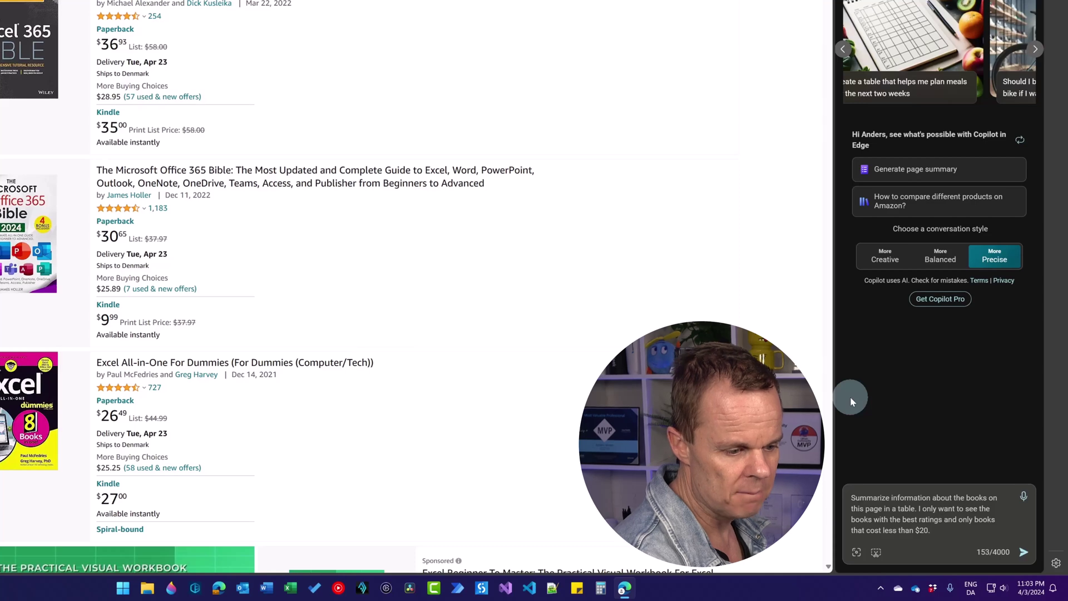
pyautogui.press('Return')
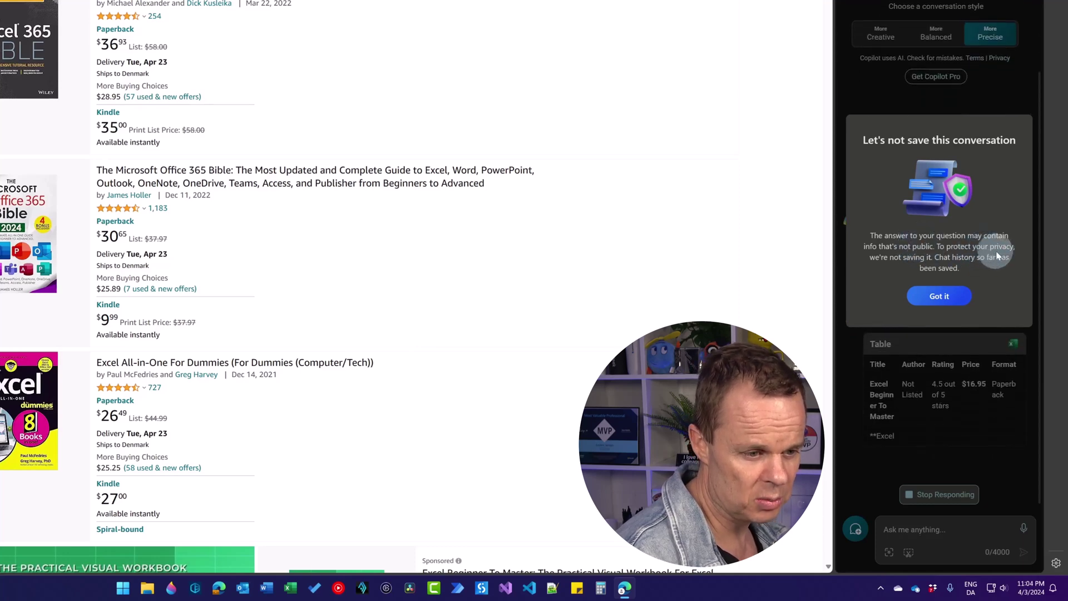
pyautogui.click(939, 295)
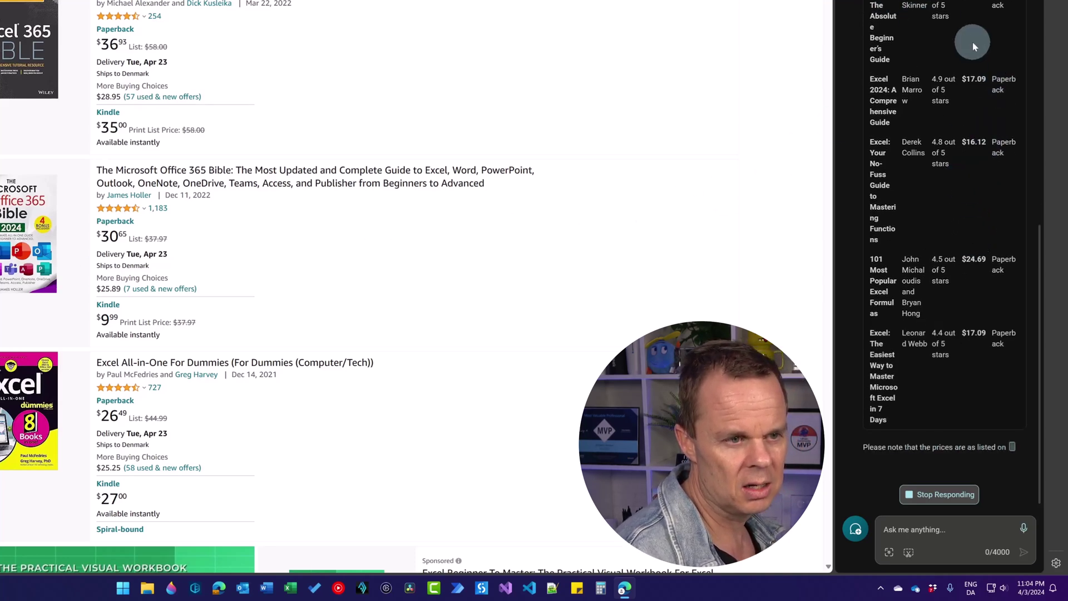
# Step: Review Copilot's table of books and open it as an Excel workbook
pyautogui.scroll(10, 958, 41)
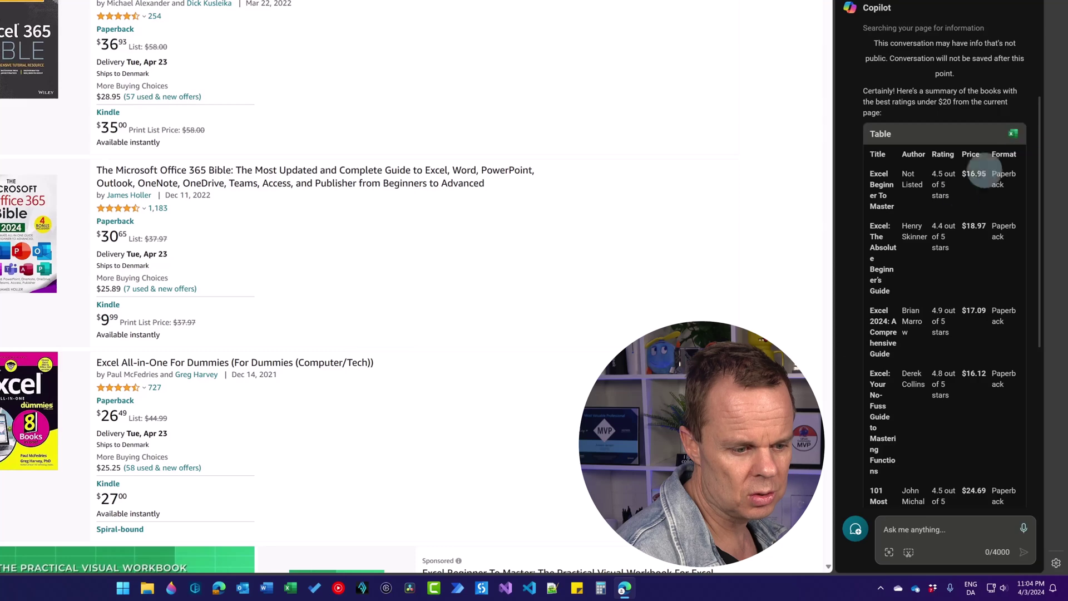
pyautogui.scroll(-6, 954, 192)
pyautogui.scroll(6, 973, 268)
pyautogui.scroll(5, 984, 253)
pyautogui.scroll(-3, 1001, 236)
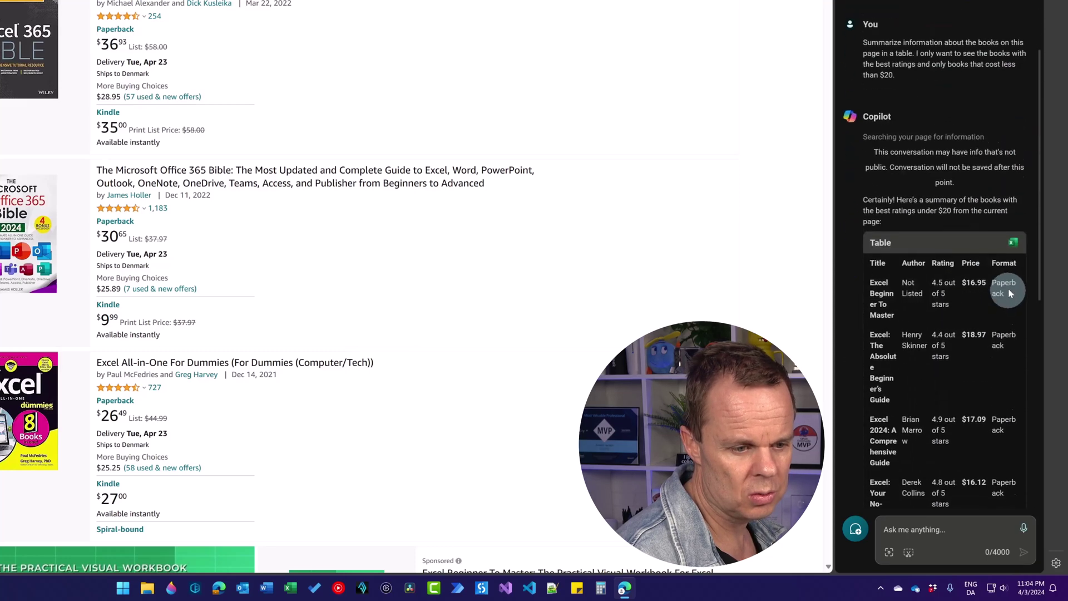
pyautogui.click(1013, 222)
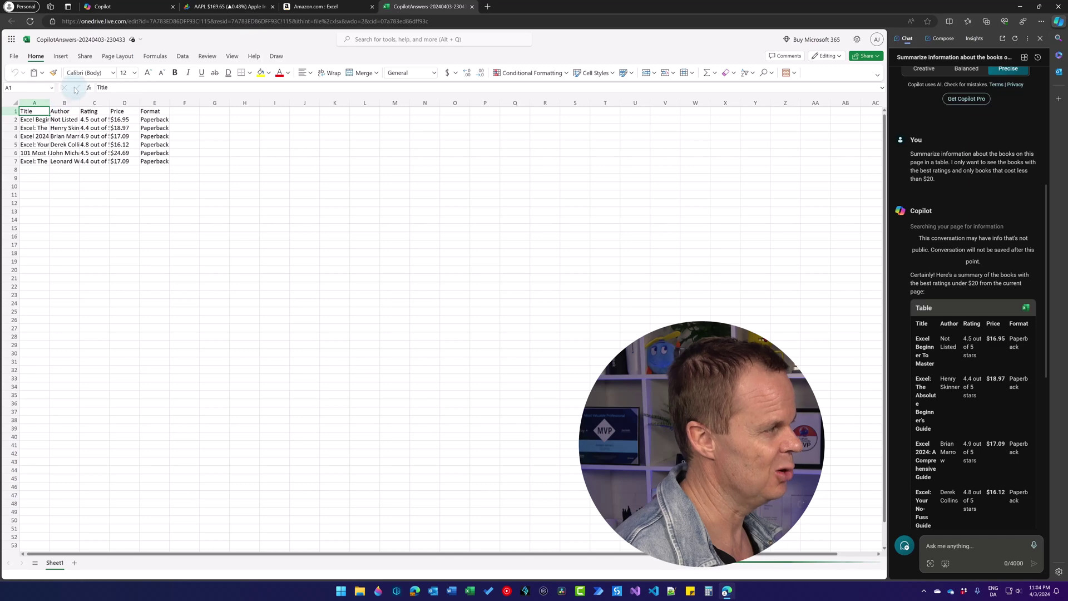
# Step: Return to the Amazon search results for Excel books and start a new Copilot chat topic
pyautogui.click(319, 7)
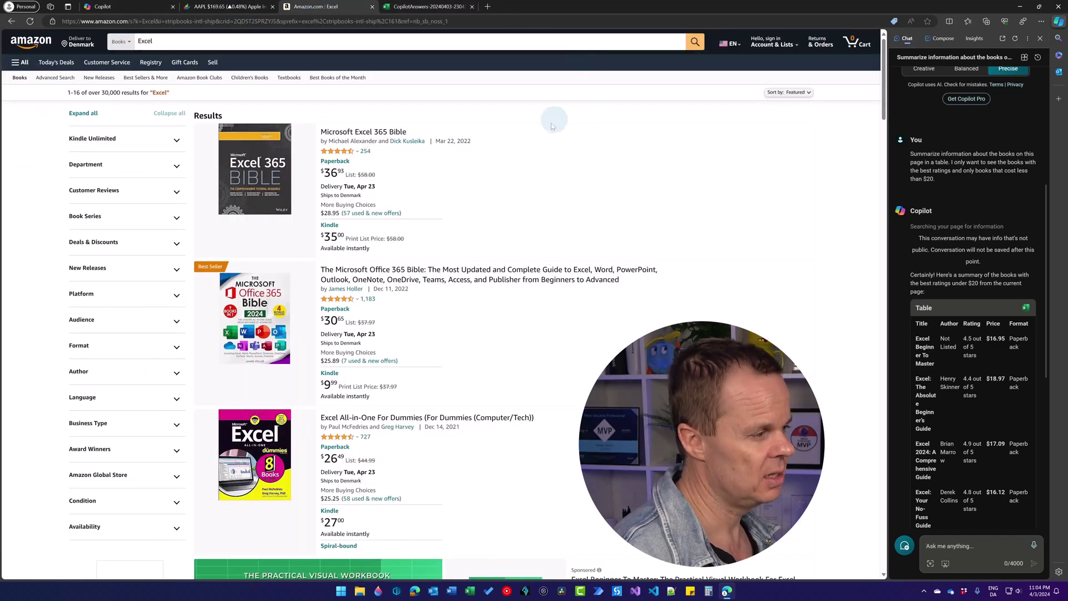
pyautogui.scroll(-4, 565, 302)
pyautogui.click(915, 541)
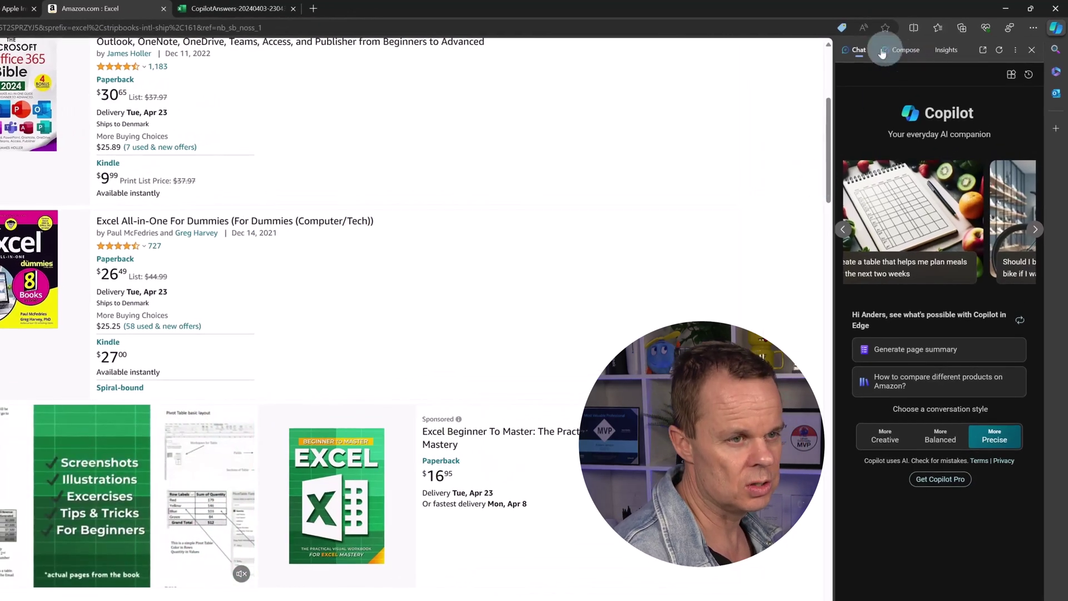
# Step: In Compose, begin "Write a polite email to my coworker, explaining him that he is impossible to work with, that he always misses his deadlines"
pyautogui.click(906, 51)
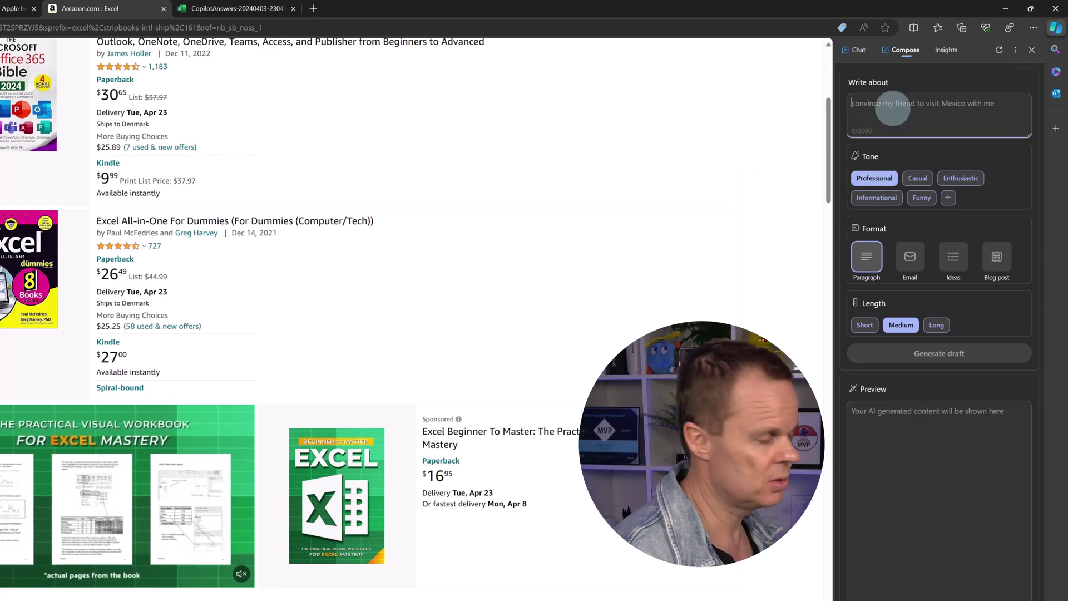
pyautogui.click(887, 113)
pyautogui.write('Write a poll')
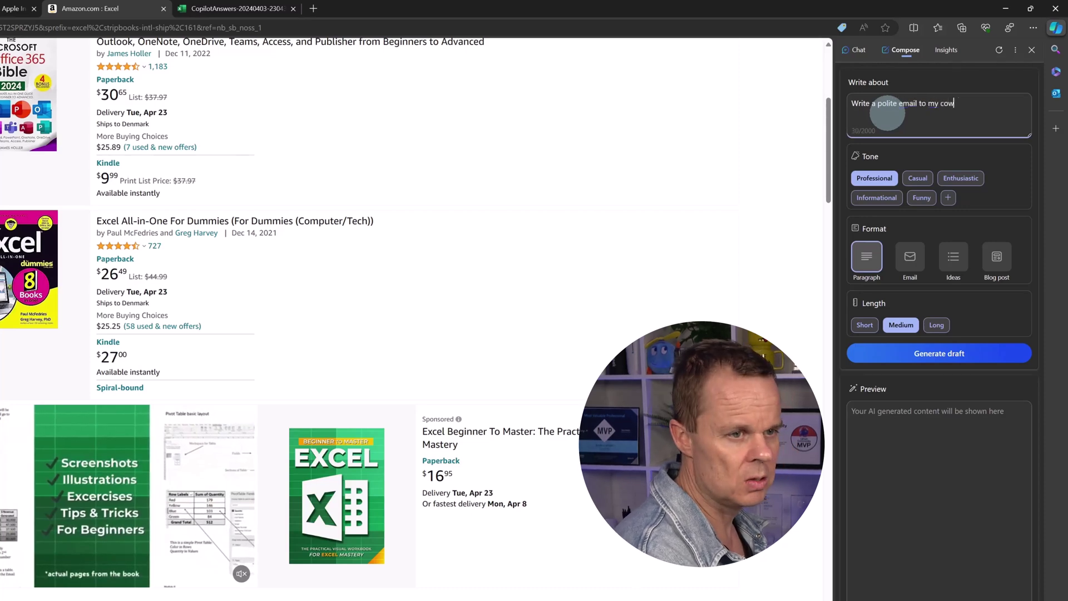
pyautogui.write('ite email to my coworker')
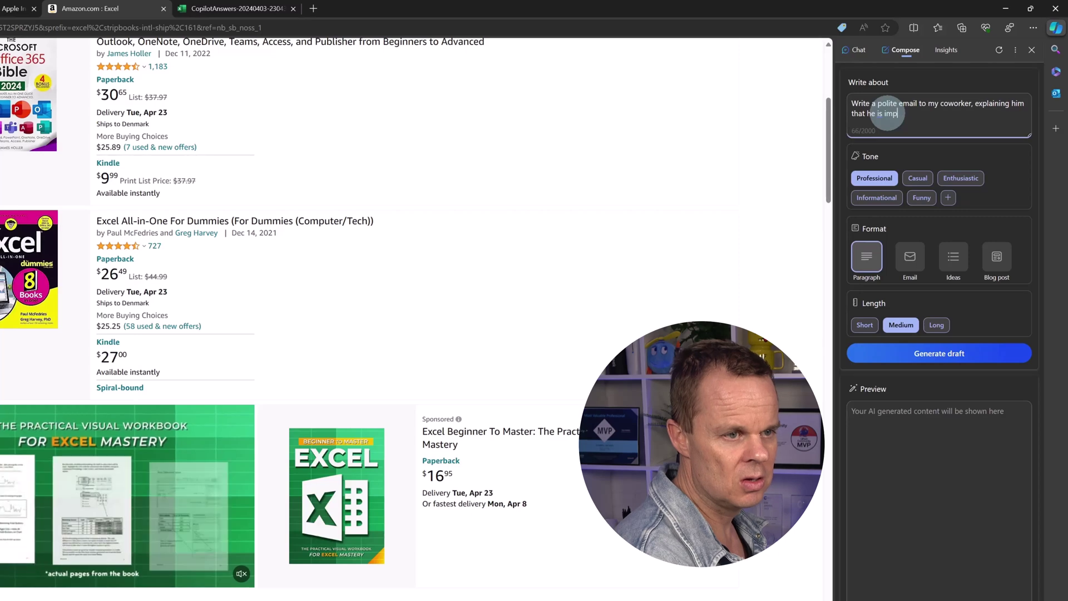
pyautogui.write('poss')
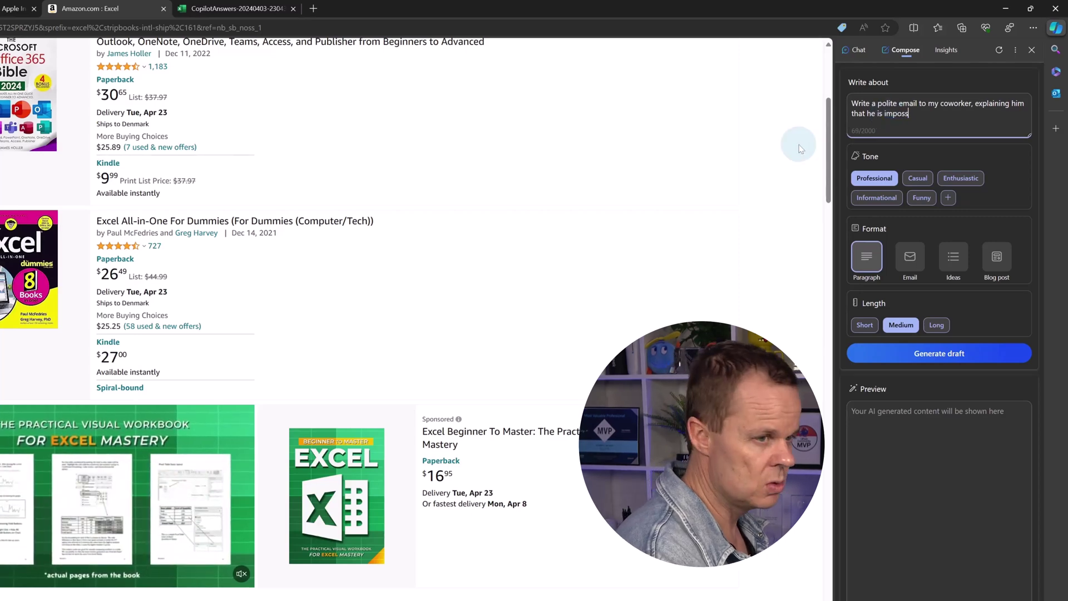
pyautogui.write('ible to work with, that he')
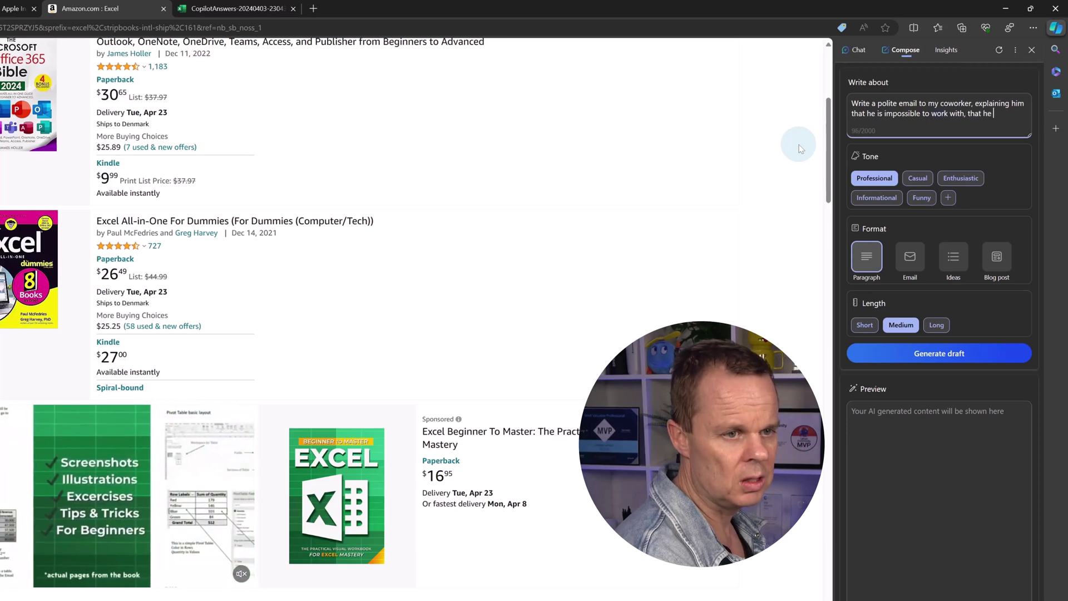
pyautogui.write(' always mi')
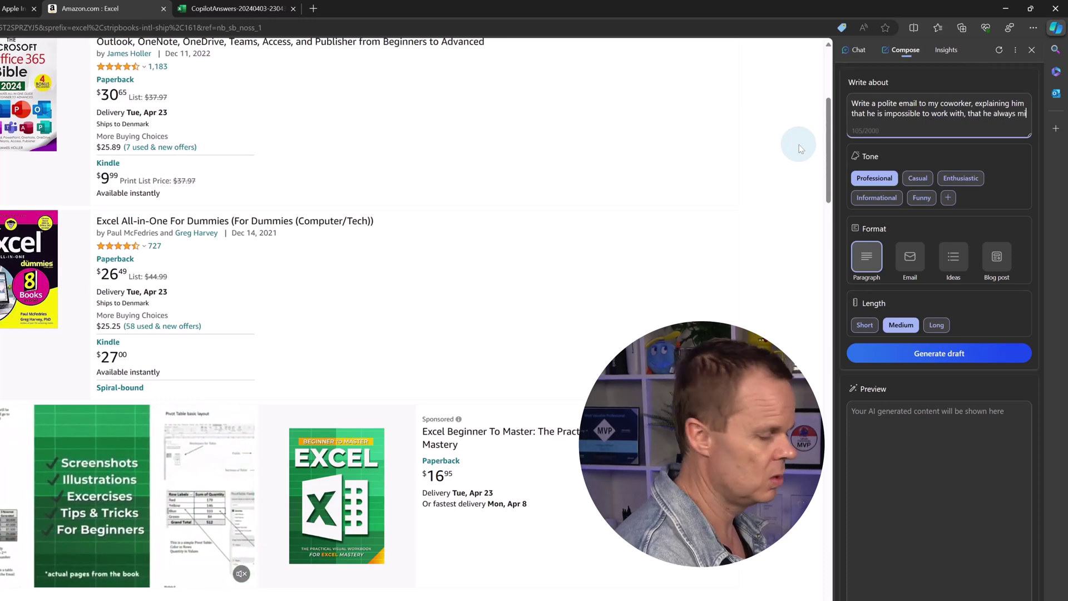
pyautogui.write('sses his deadlines and that he is')
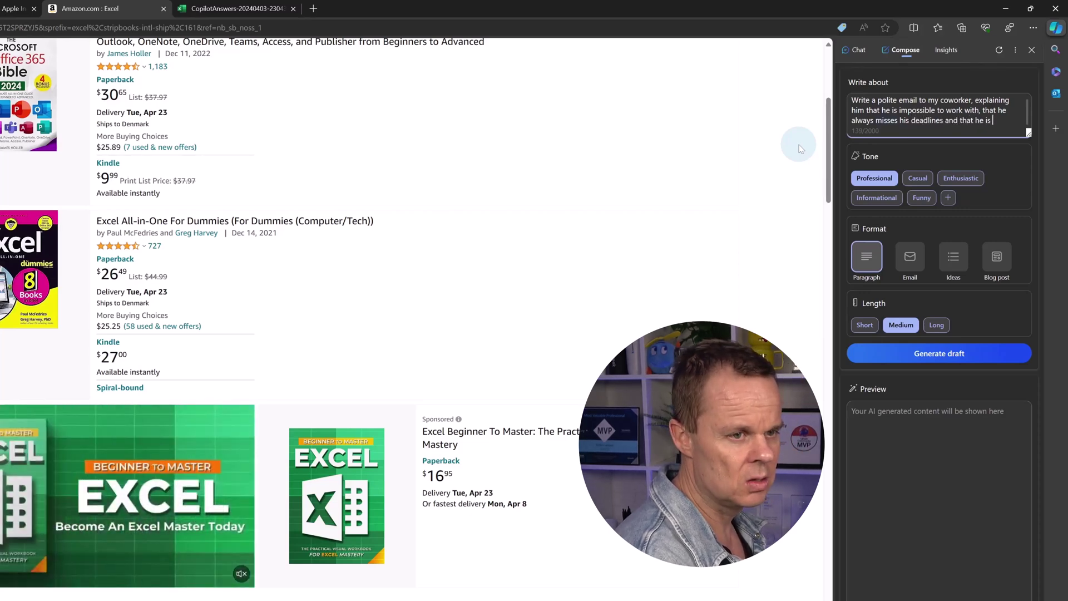
# Step: Finish the request with "always rude to me. Explain this to him in a nice way so that we can still work together later"
pyautogui.write('rude to me. Explain this to him in a nice way')
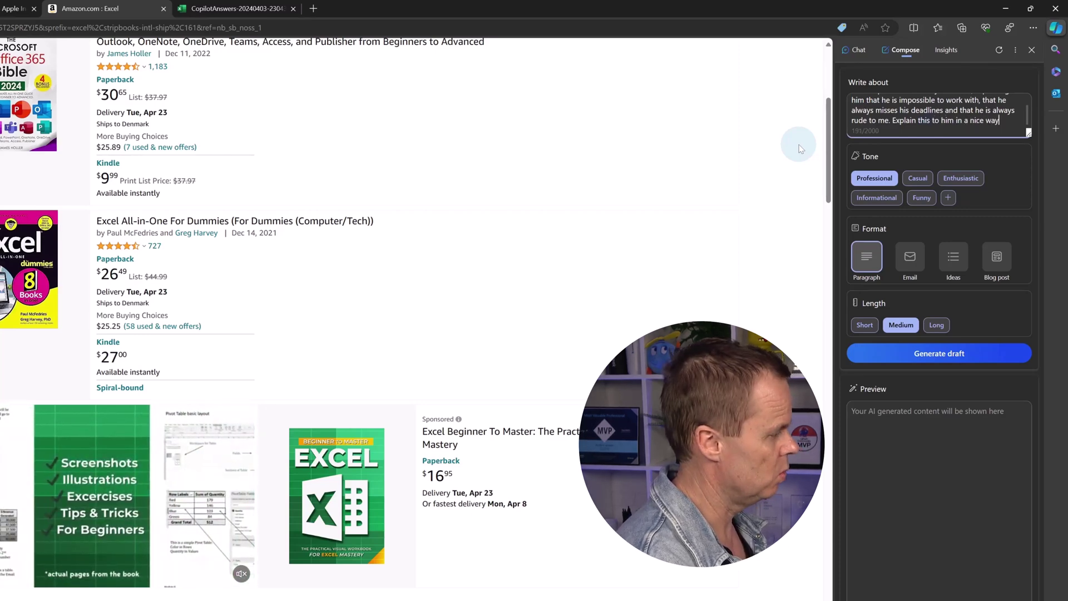
pyautogui.write('o ')
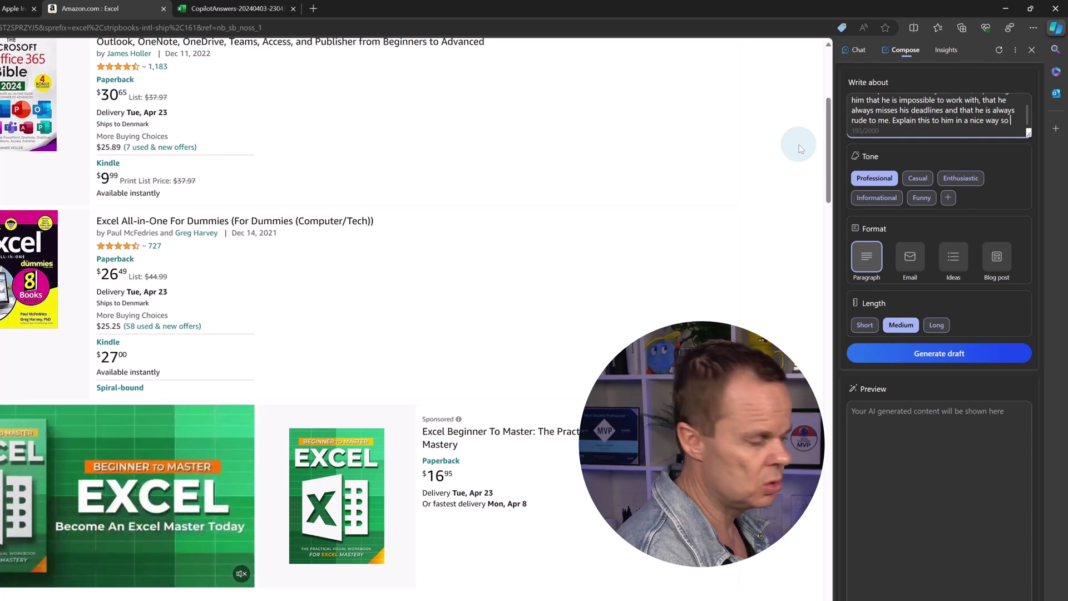
pyautogui.write('that we can still work together later')
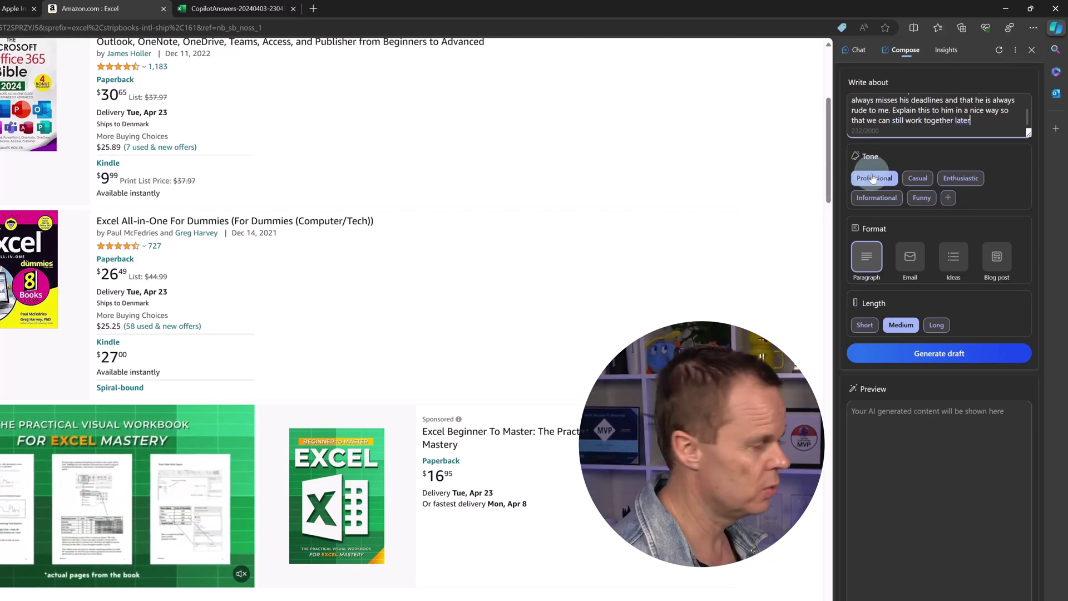
# Step: Generate the coworker message draft in Email format and copy the resulting text
pyautogui.click(918, 263)
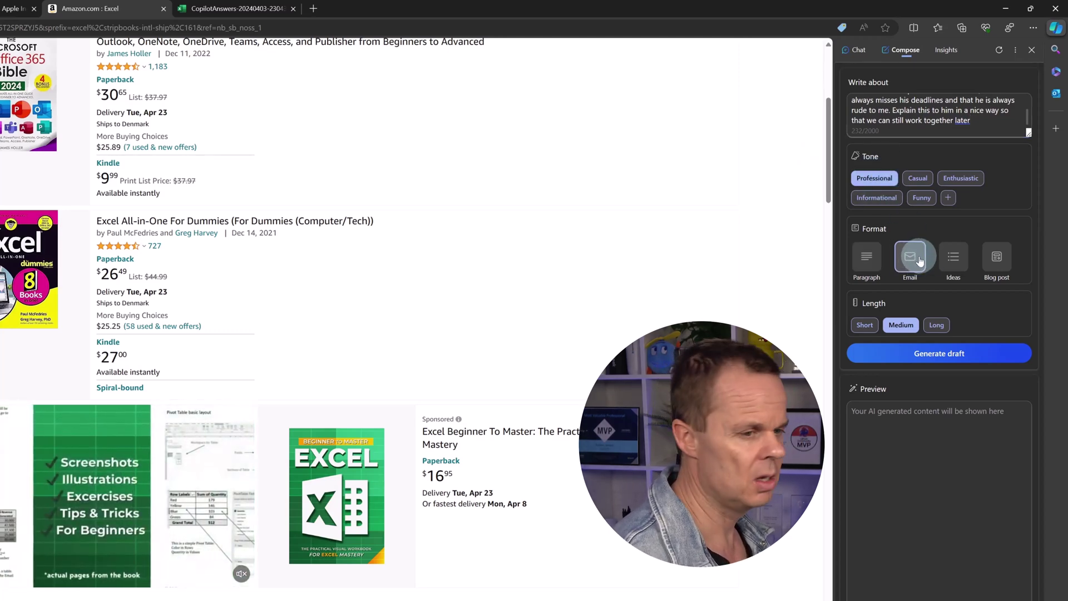
pyautogui.click(914, 352)
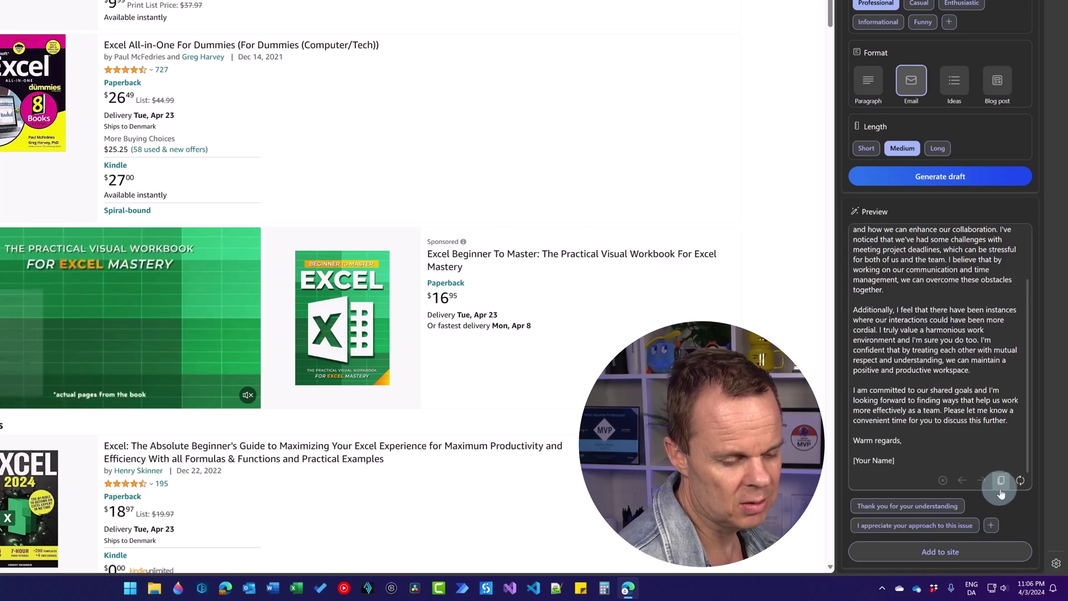
pyautogui.click(1001, 481)
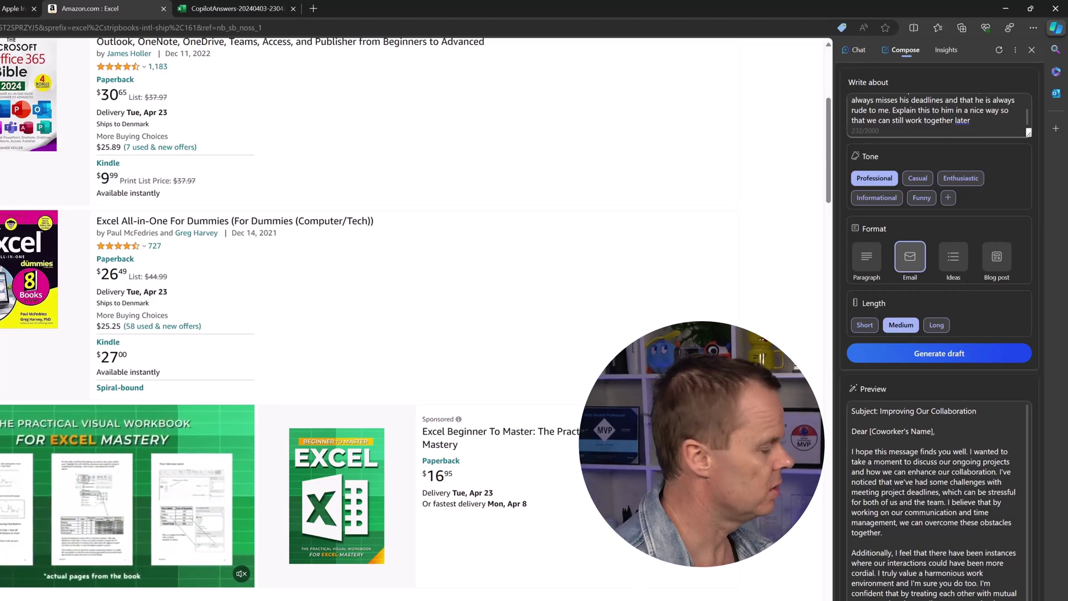
# Step: Open Copilot's Insights for the Amazon page
pyautogui.click(952, 51)
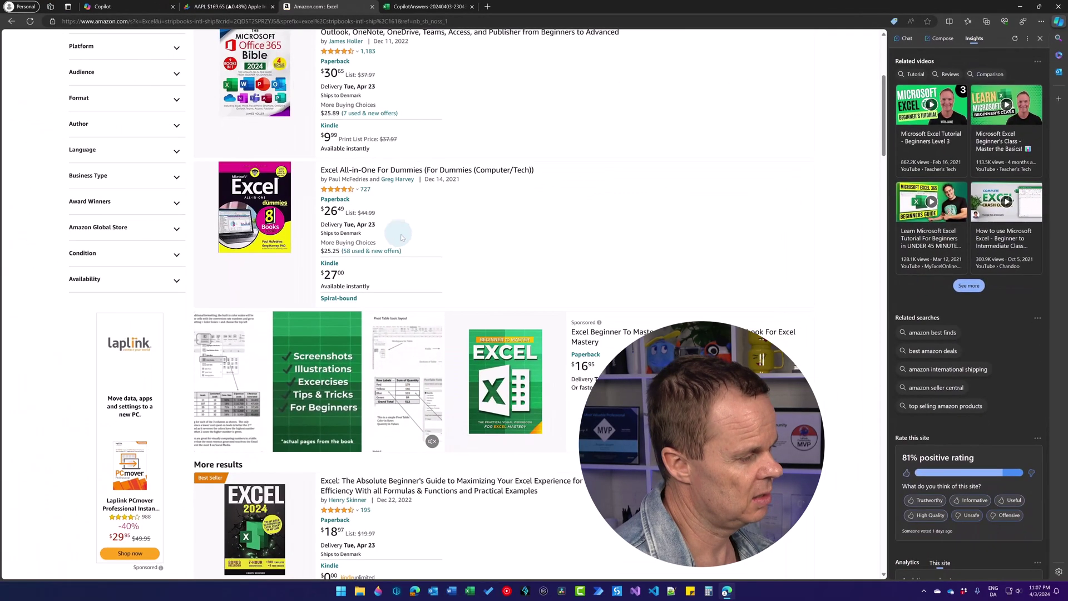
# Step: Review the Amazon page's Insights, from related searches and site rating to the ranking, traffic, visitor and related-site analytics
pyautogui.scroll(5, 402, 237)
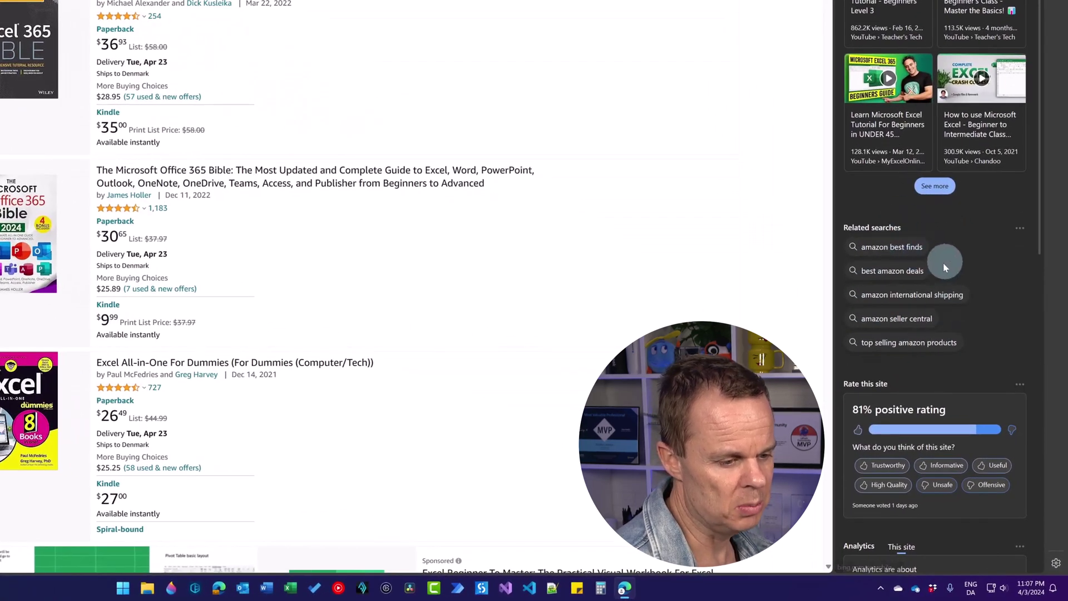
pyautogui.scroll(-4, 950, 276)
pyautogui.click(946, 278)
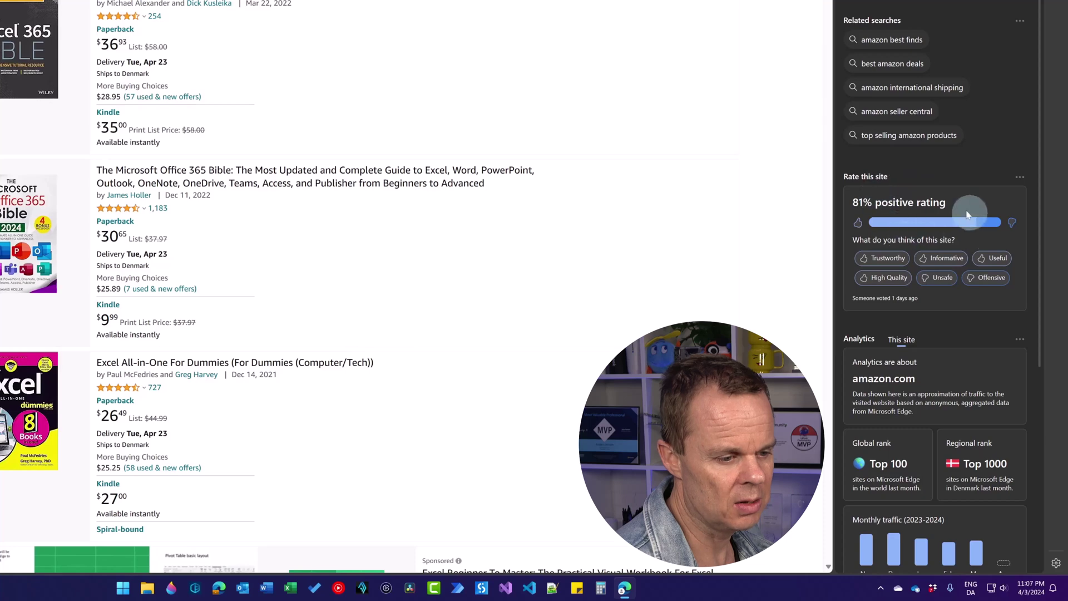
pyautogui.scroll(-3, 967, 292)
pyautogui.scroll(-1, 967, 292)
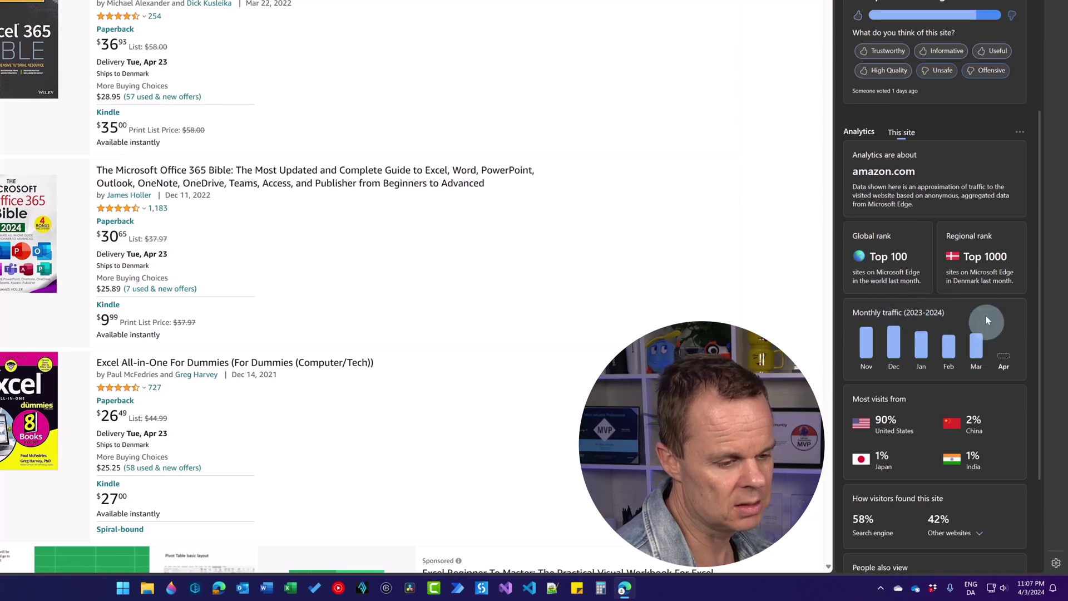
pyautogui.scroll(-3, 980, 334)
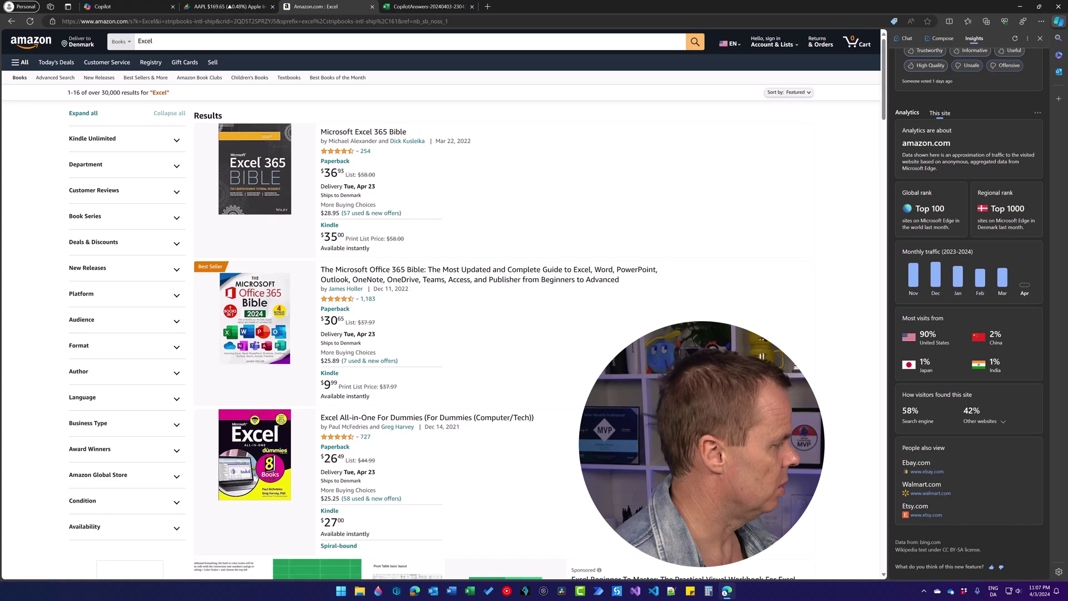
# Step: Ask Copilot Chat to "organize my tabs" and apply the suggested tab groups
pyautogui.click(905, 39)
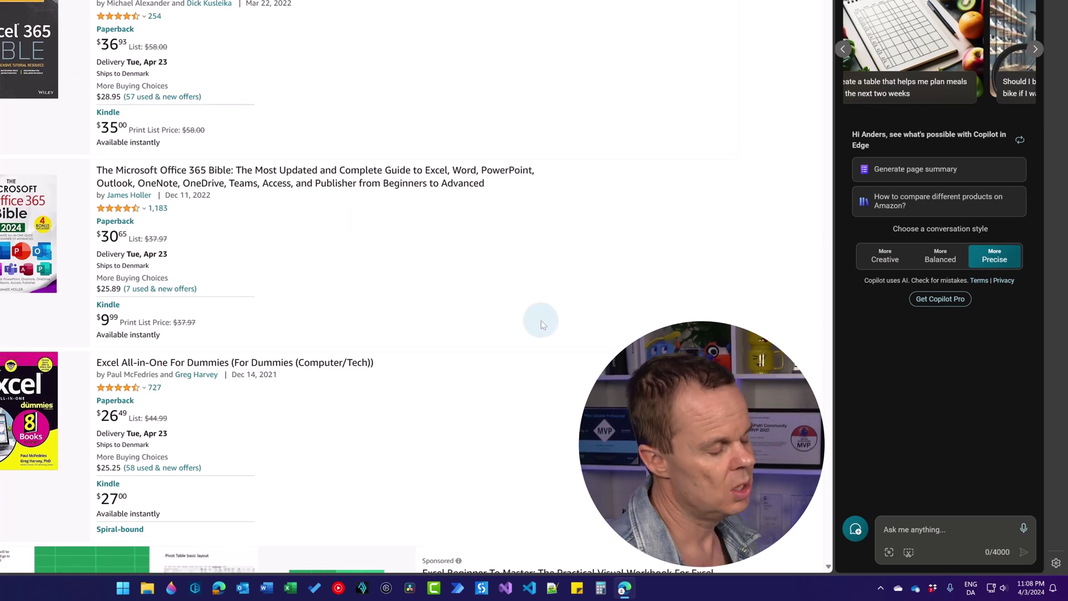
pyautogui.click(908, 534)
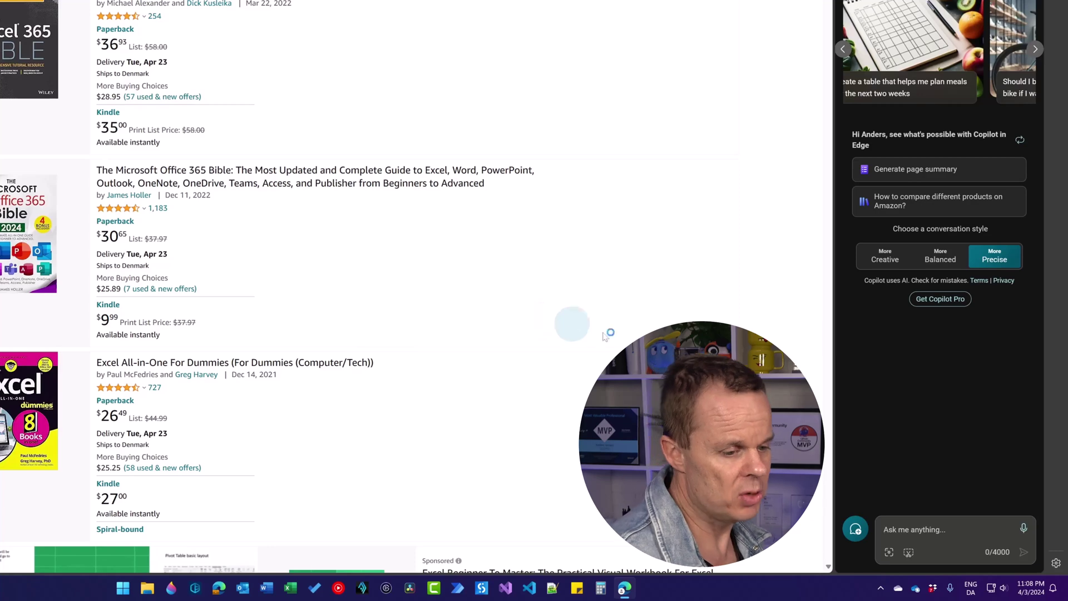
pyautogui.write('o')
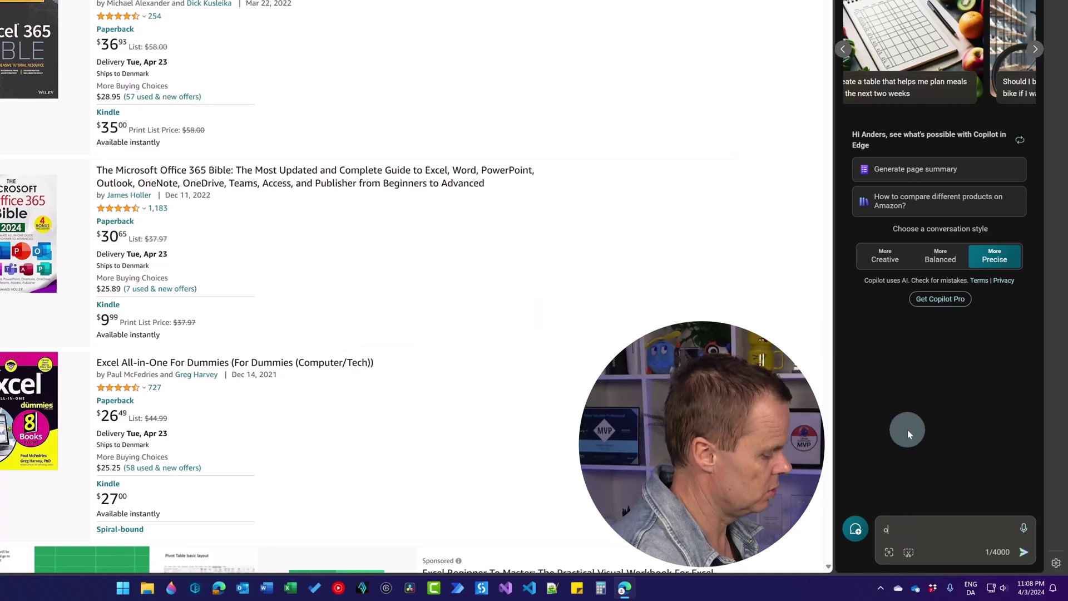
pyautogui.write('rganize ')
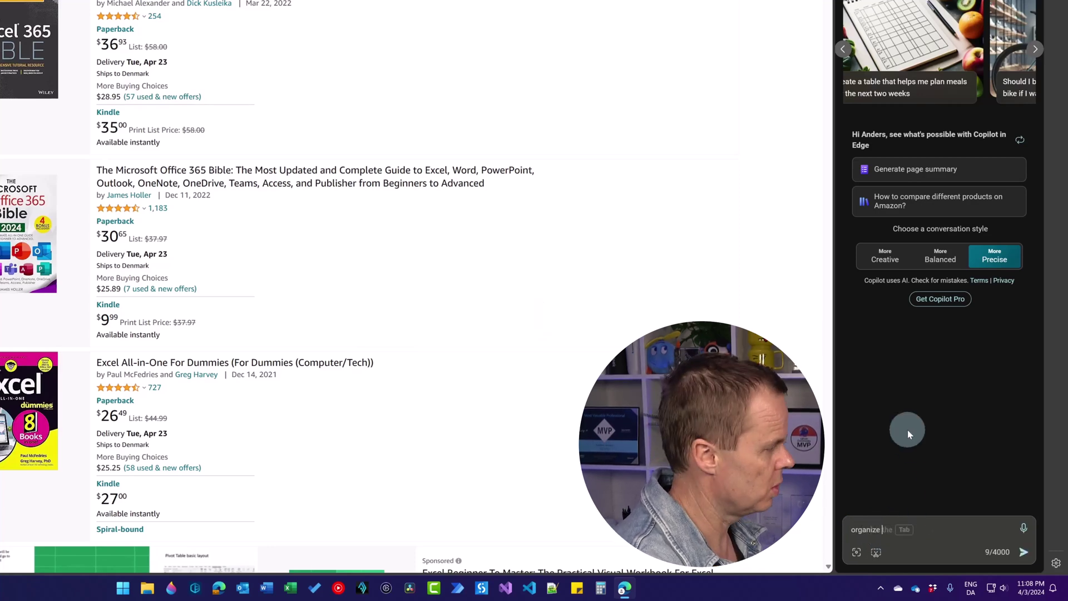
pyautogui.write('my tabs')
pyautogui.press('Return')
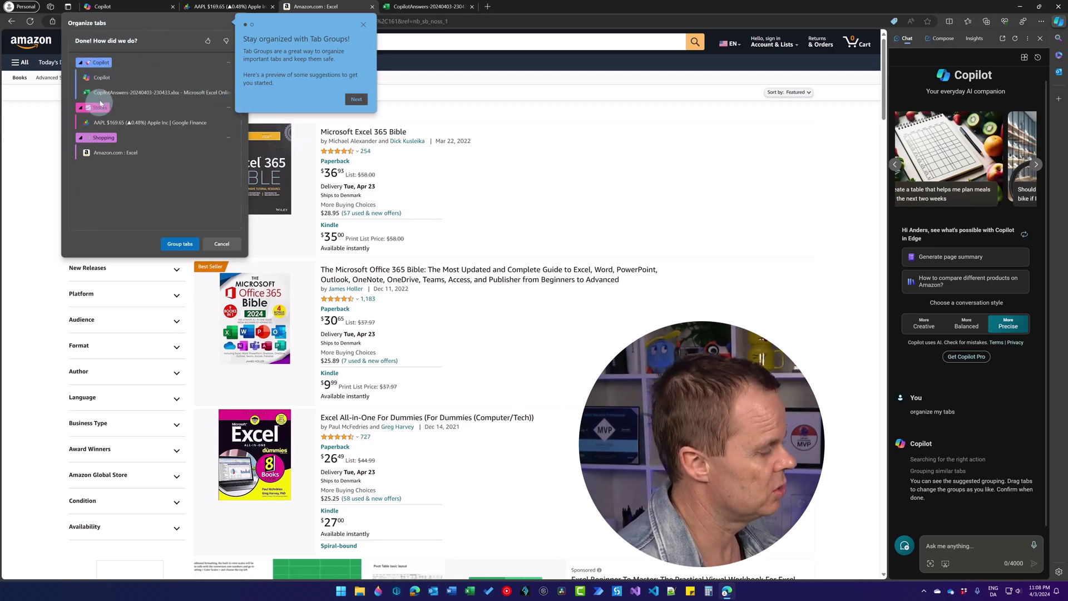
pyautogui.click(179, 244)
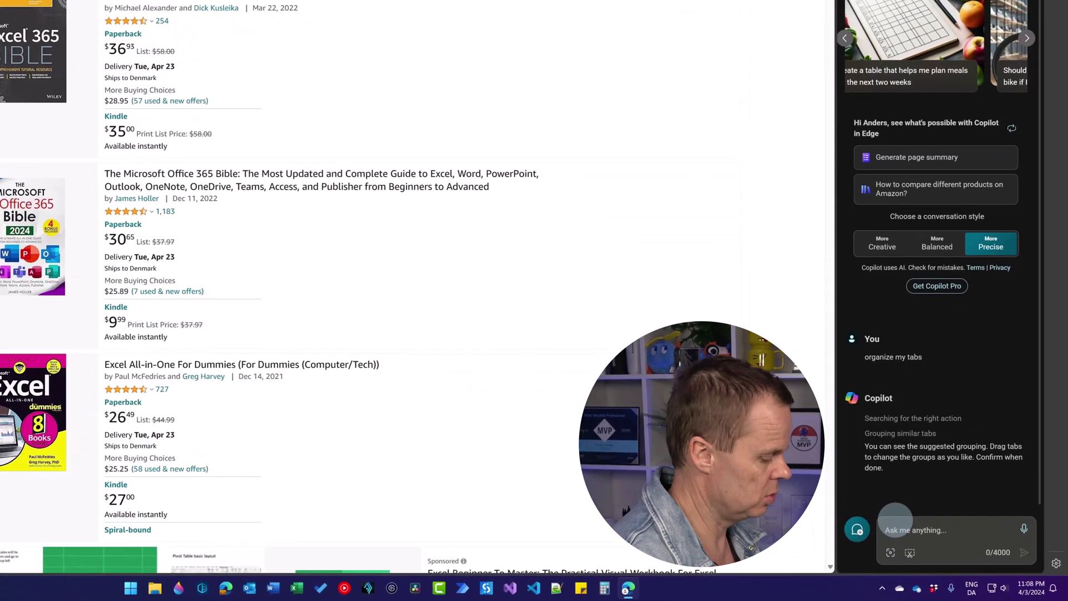
# Step: Send Copilot the request "Import my passwords from the chrome browser"
pyautogui.click(935, 538)
pyautogui.write('Import my passwords from the')
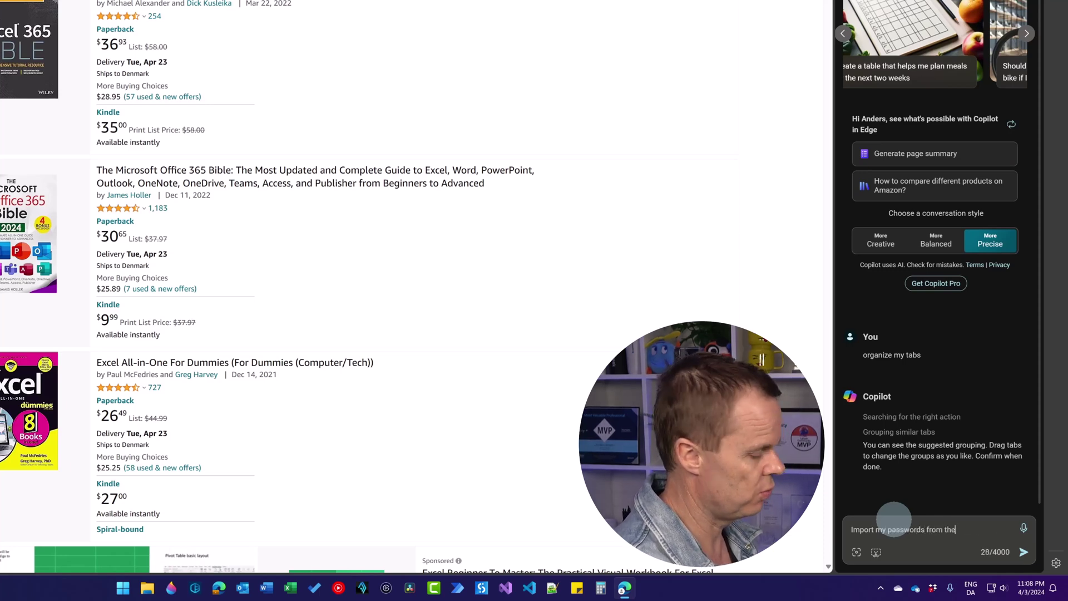
pyautogui.write('me browser')
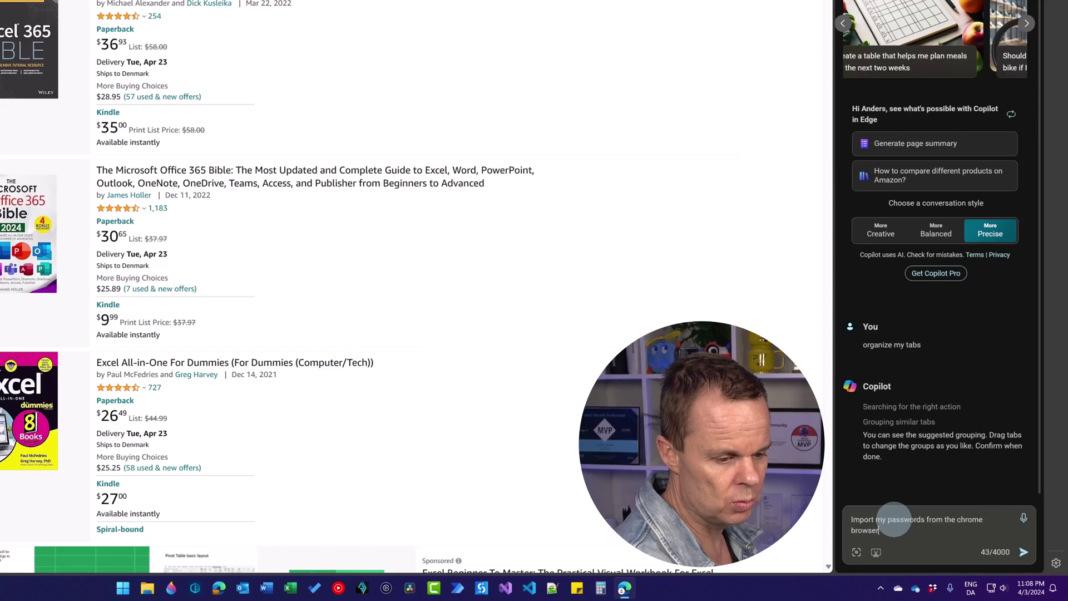
pyautogui.press('Return')
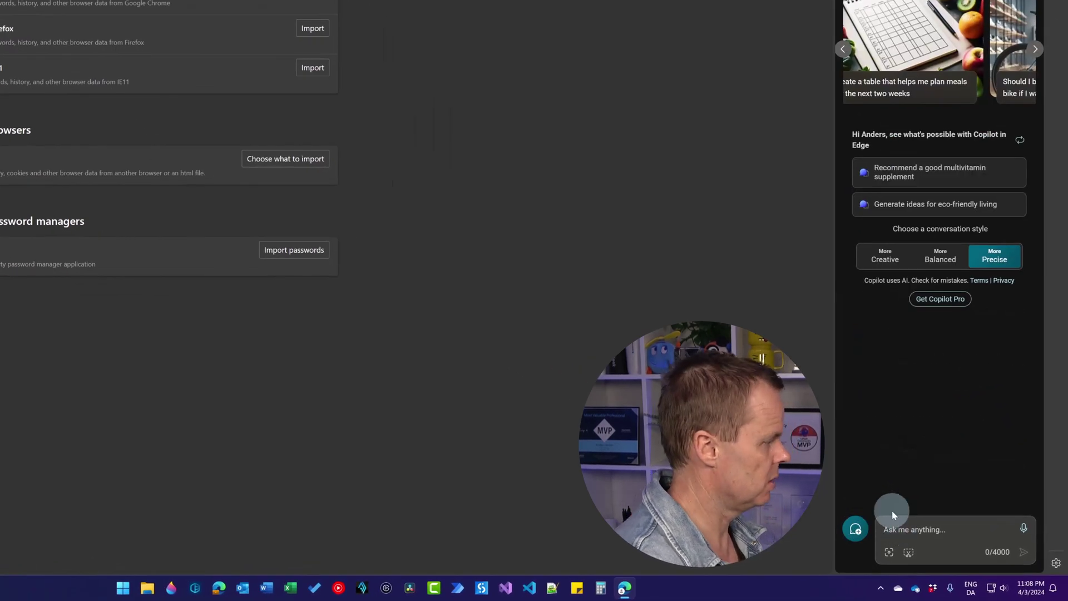
# Step: Send Copilot the request "Clear my browser history"
pyautogui.write('Clear my browser hi')
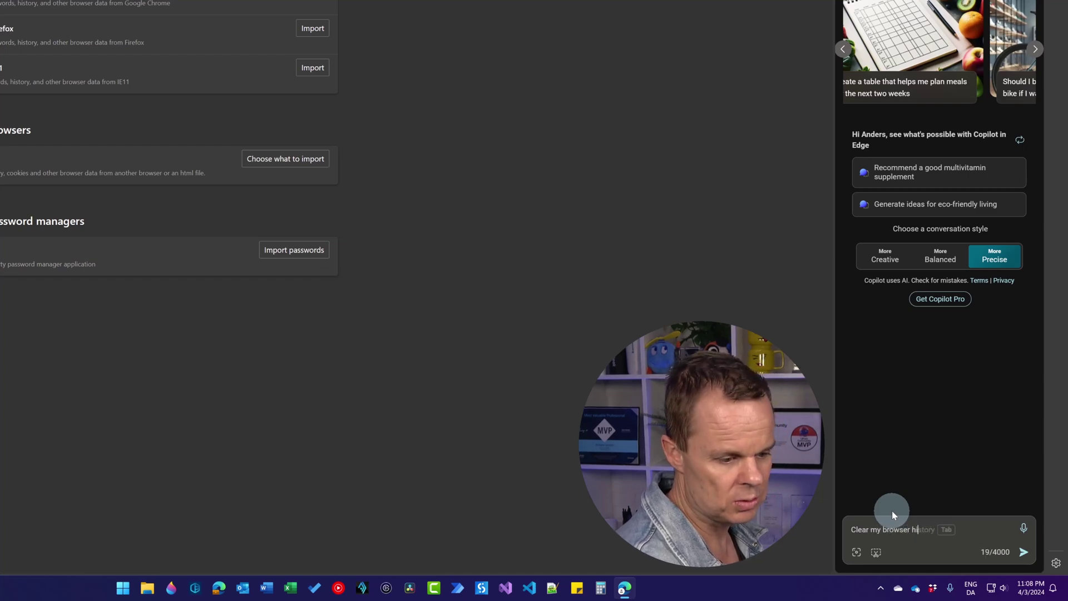
pyautogui.press('Tab')
pyautogui.press('Return')
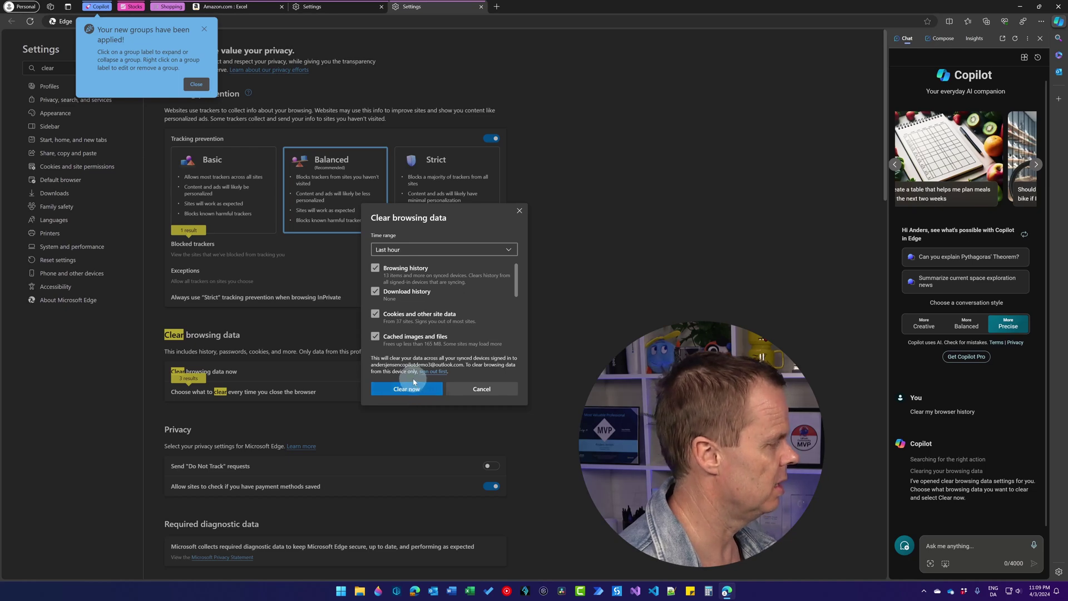
# Step: Start a new Copilot topic and send "I want to disable an extension in Edge"
pyautogui.click(904, 545)
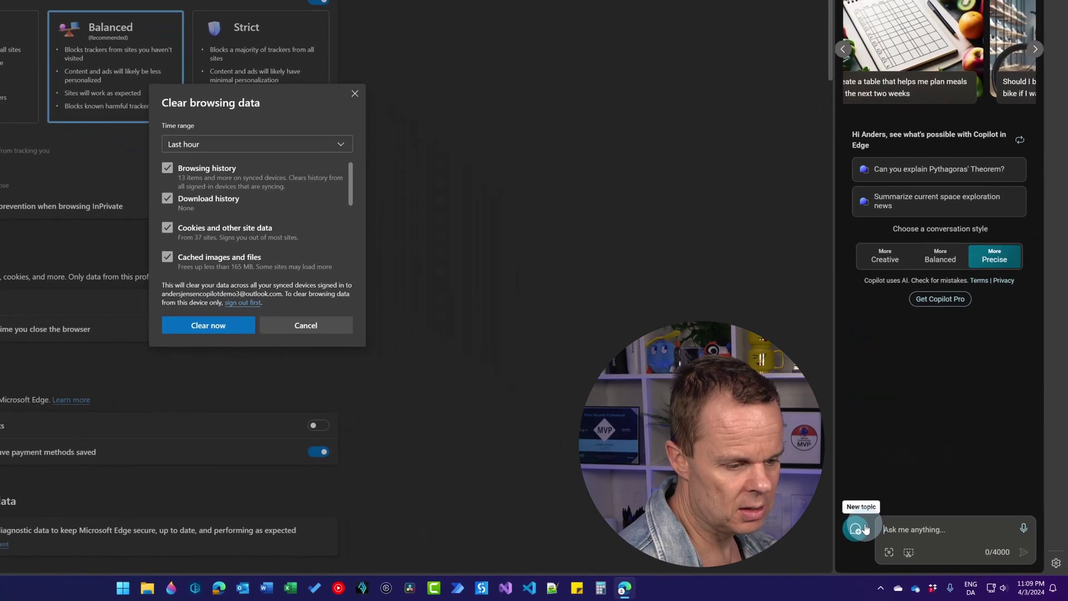
pyautogui.click(890, 524)
pyautogui.write('I want to disable an extension in E')
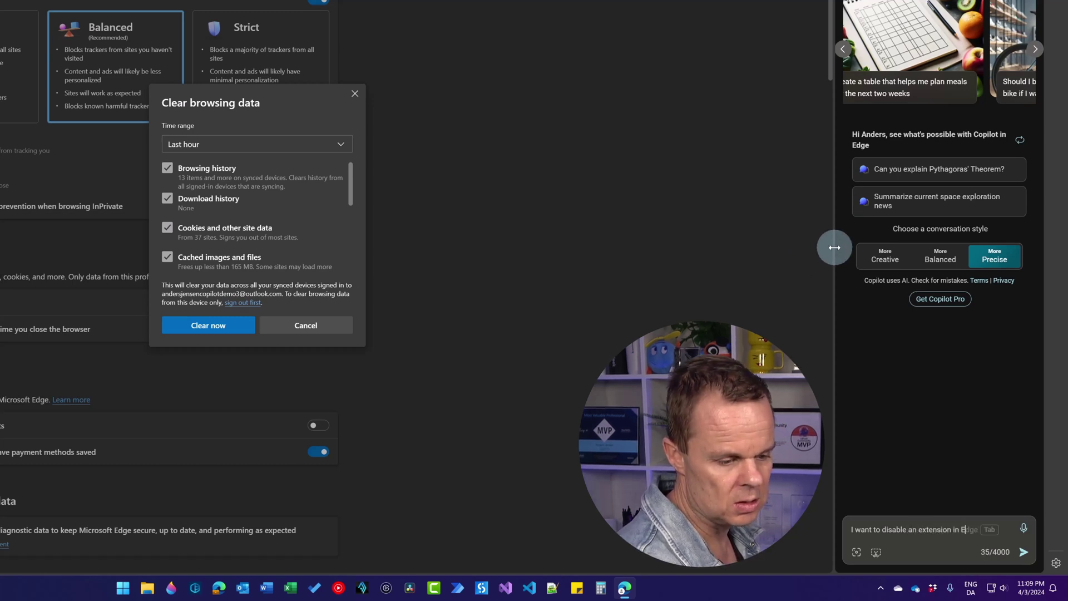
pyautogui.press('Tab')
pyautogui.press('Return')
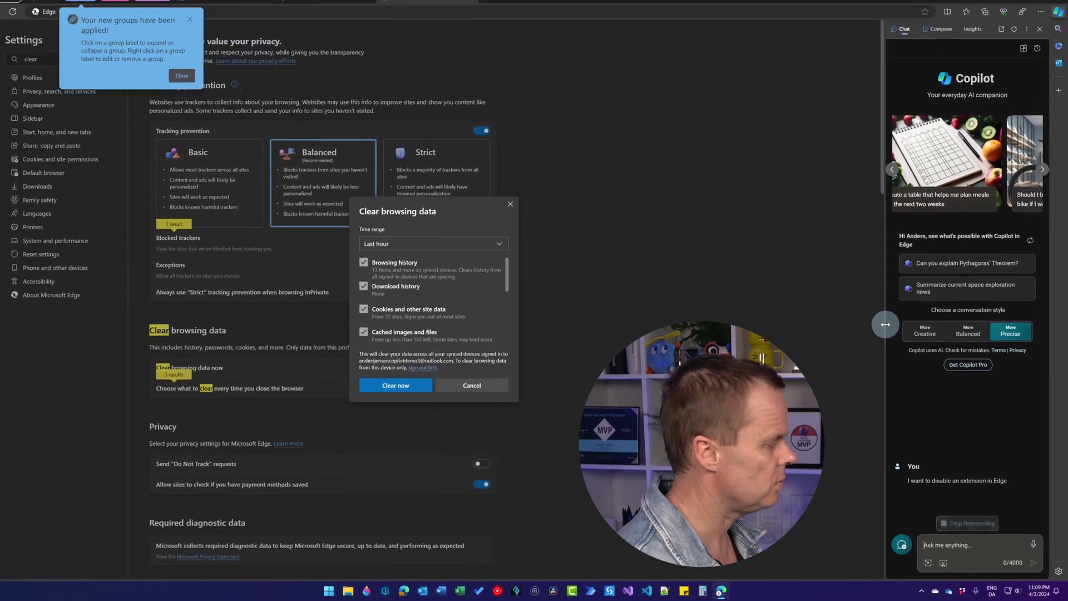